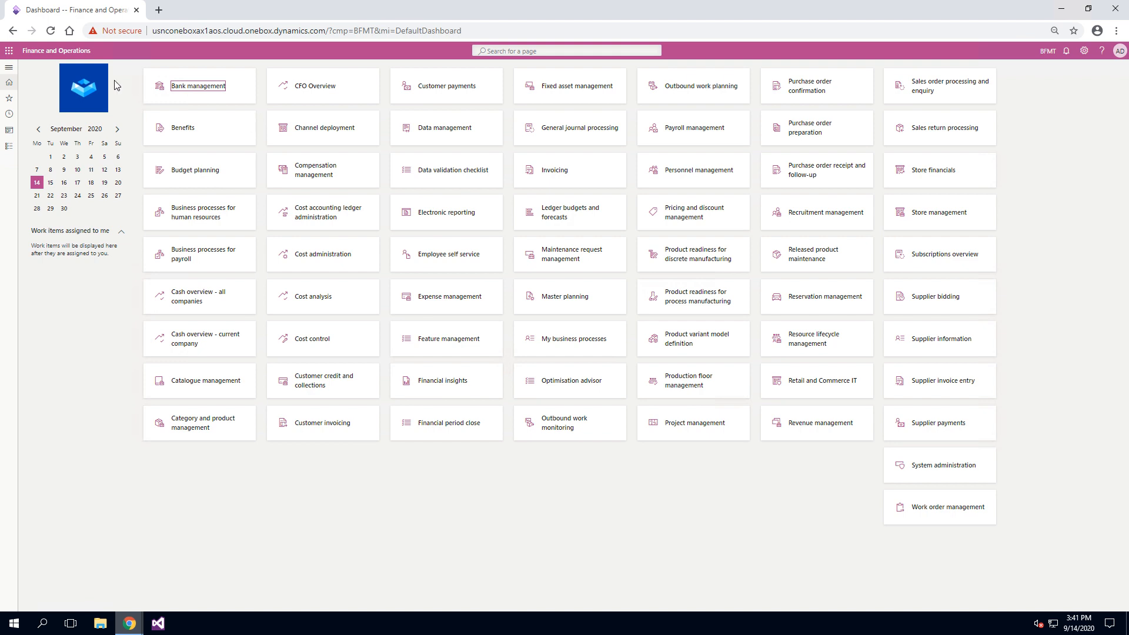
Open the Subscription management cockpit from the Subscription management module.
click(9, 68)
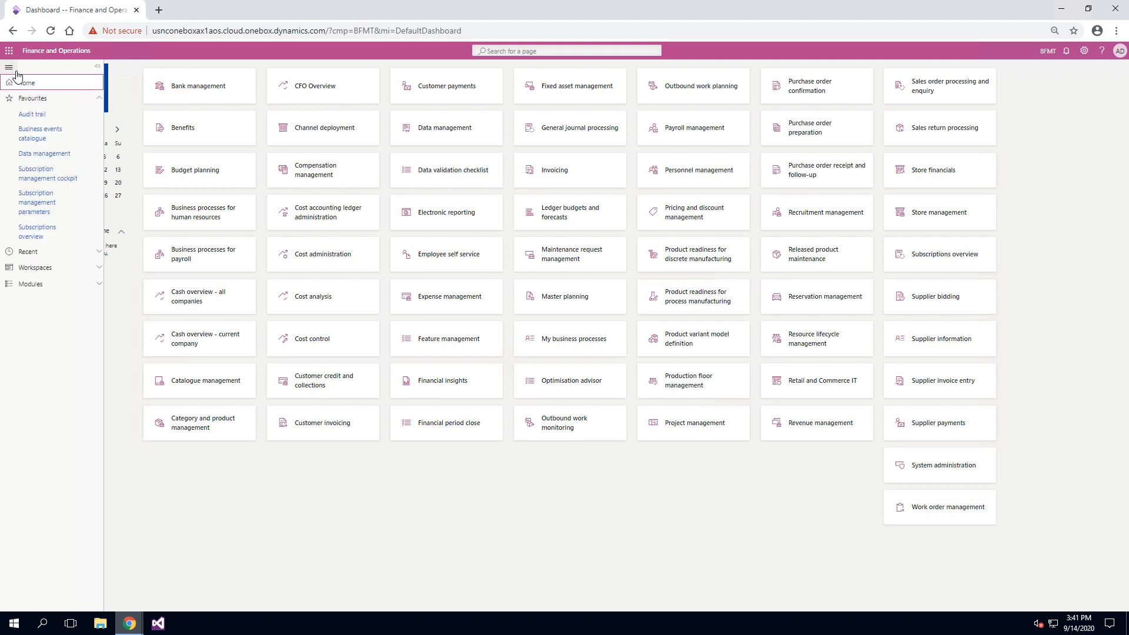
click(32, 99)
click(30, 144)
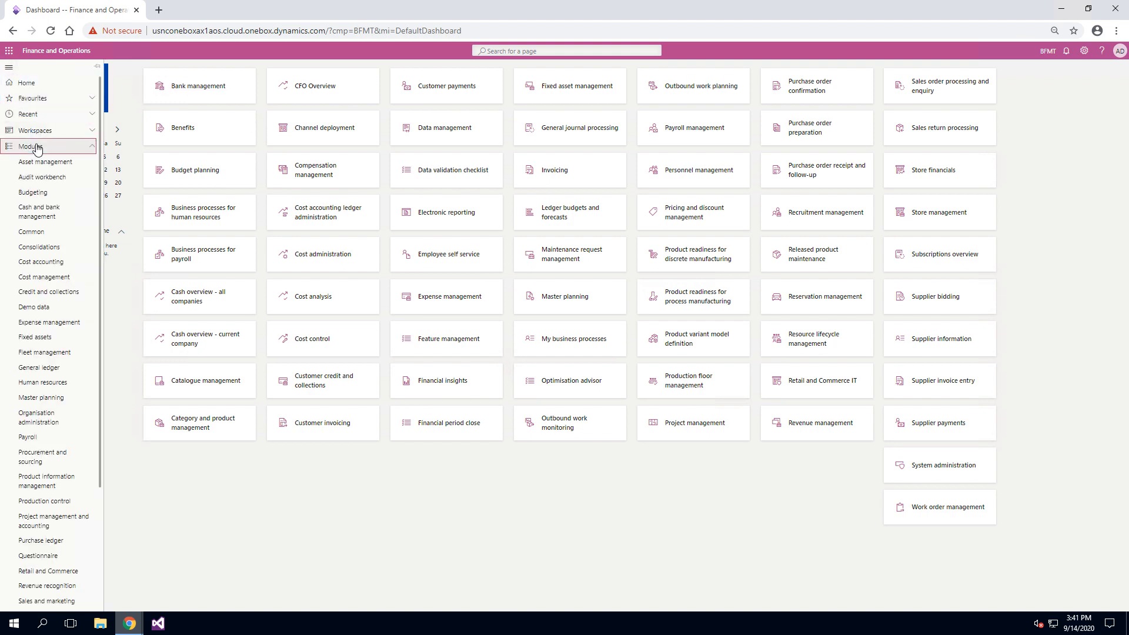
scroll(21, 270, down, 3)
scroll(22, 269, down, 1)
click(70, 507)
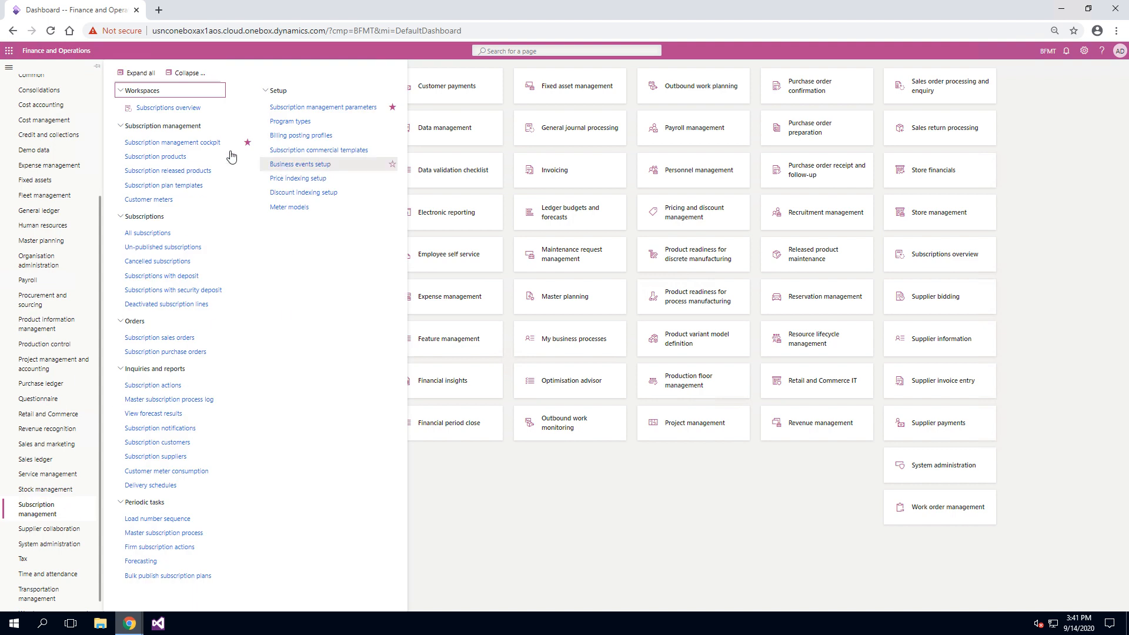
click(190, 144)
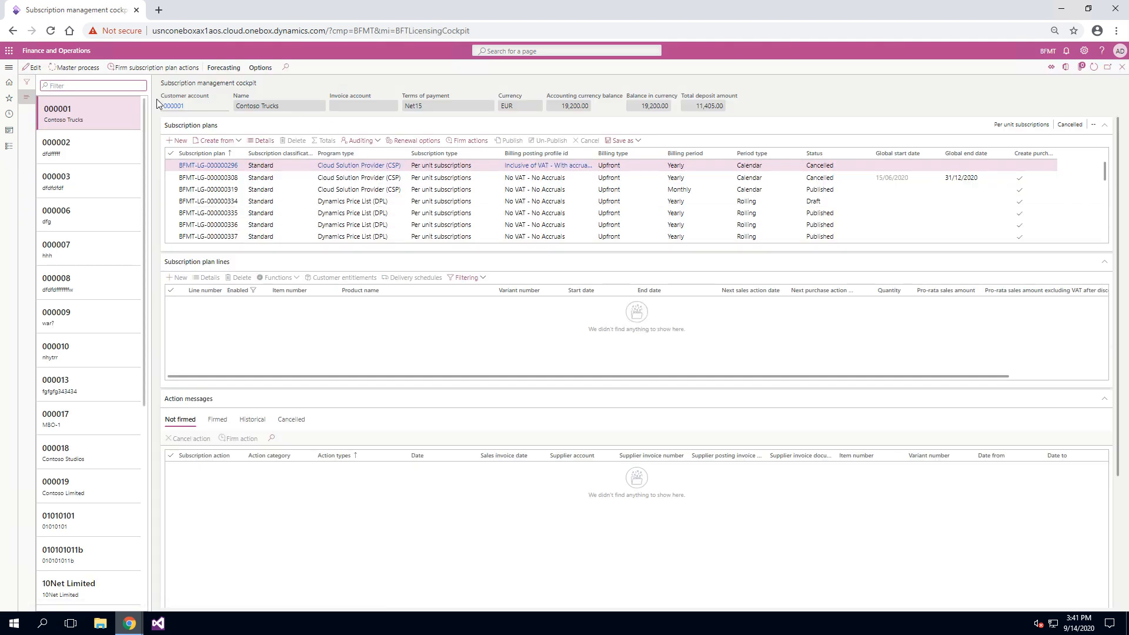
Filter the customer list by the name "contoso" and select Contoso Limited.
text(contoso)
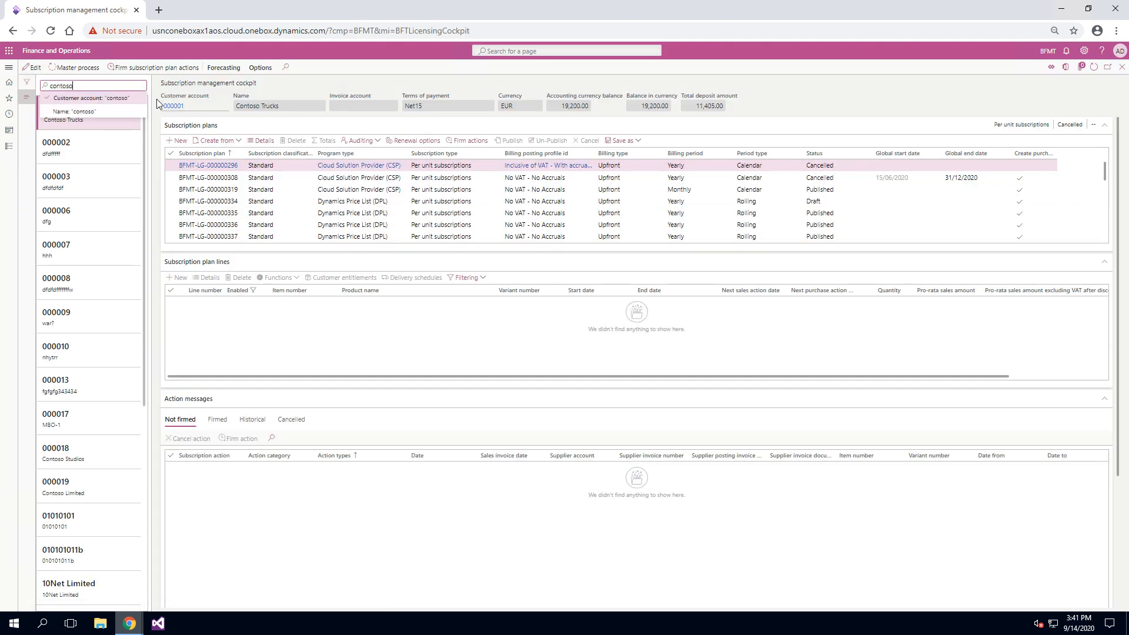
click(115, 111)
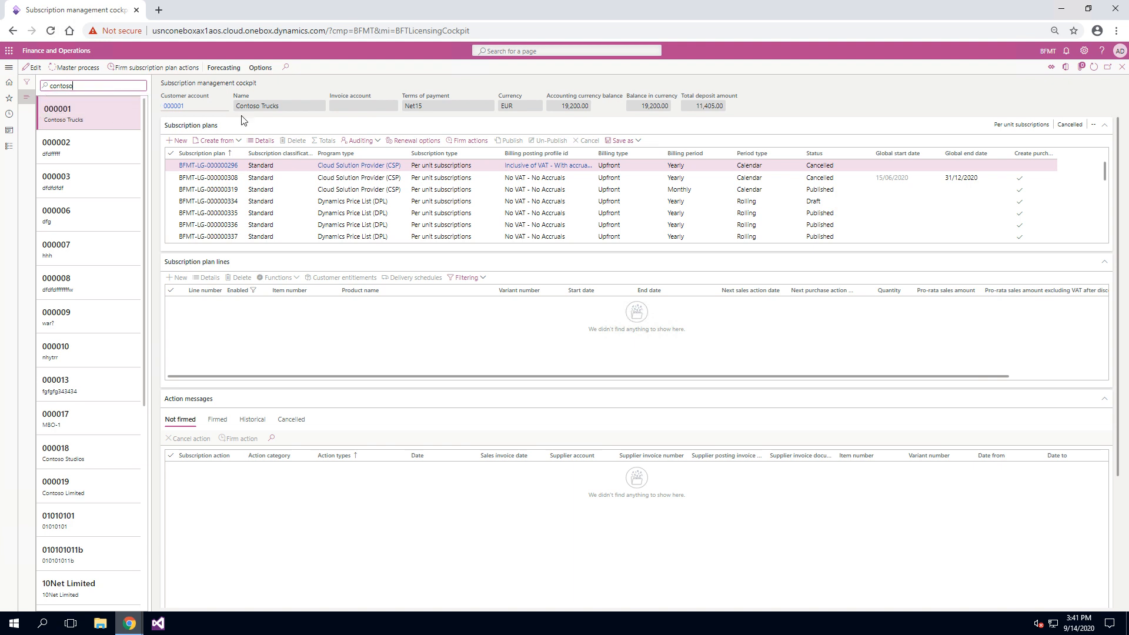
click(111, 196)
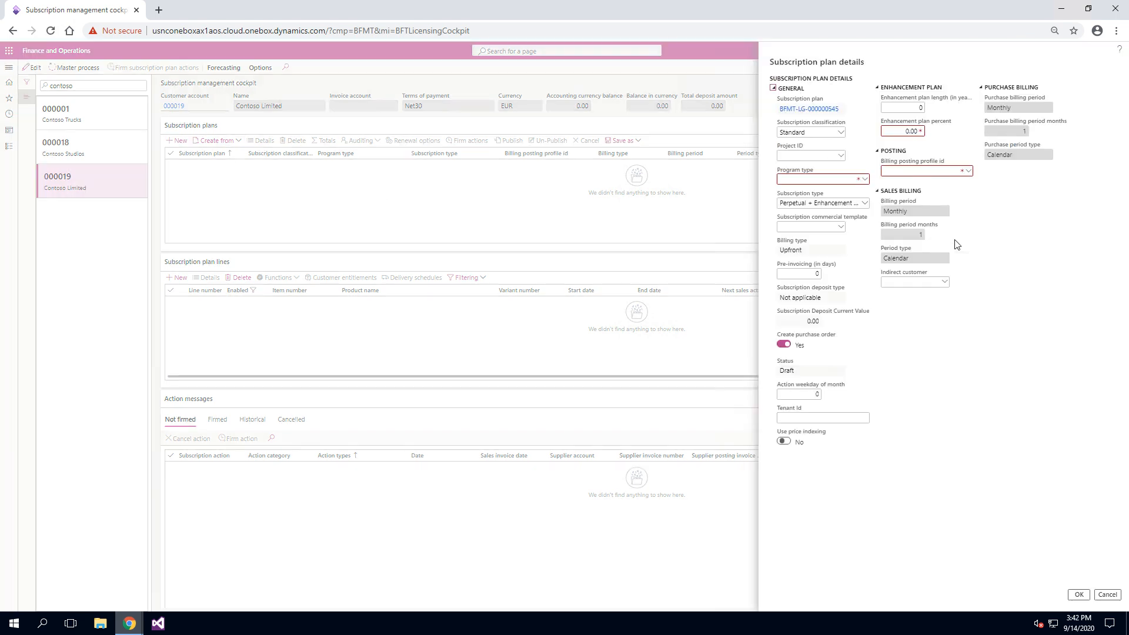
Give the new subscription plan the Standard classification and the Cloud Solution Provider (CSP) program type.
click(841, 131)
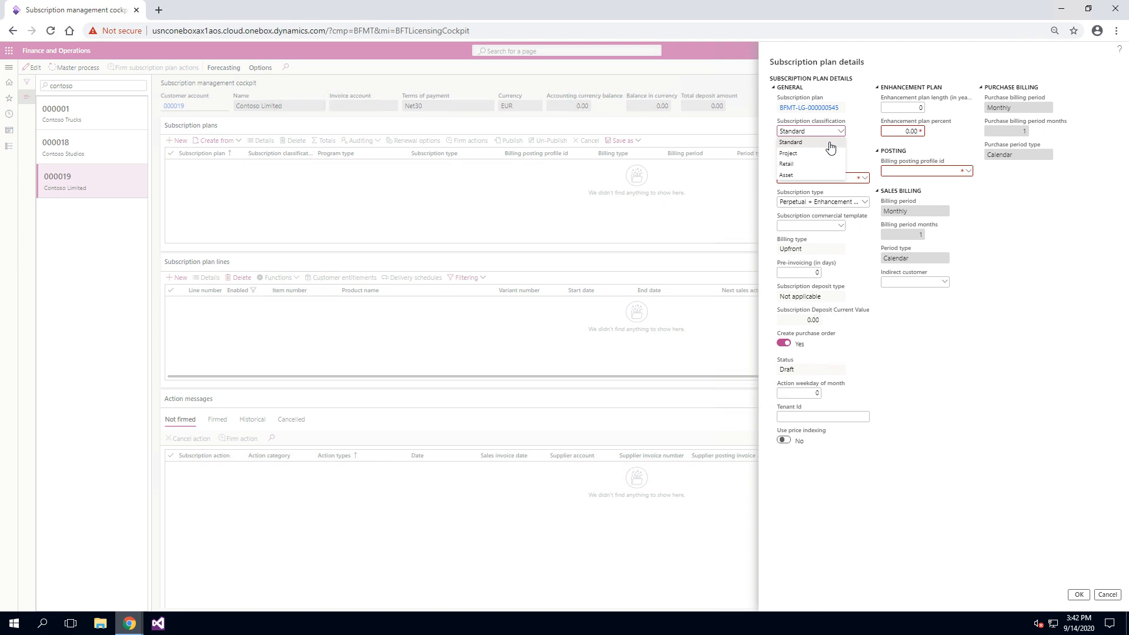
click(831, 143)
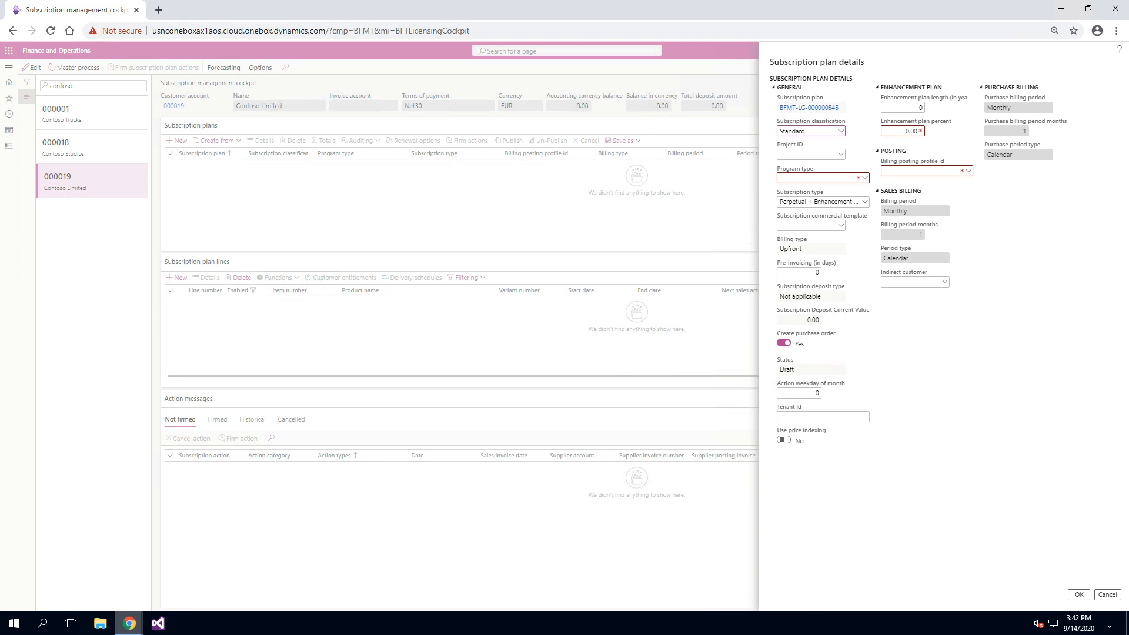
click(866, 178)
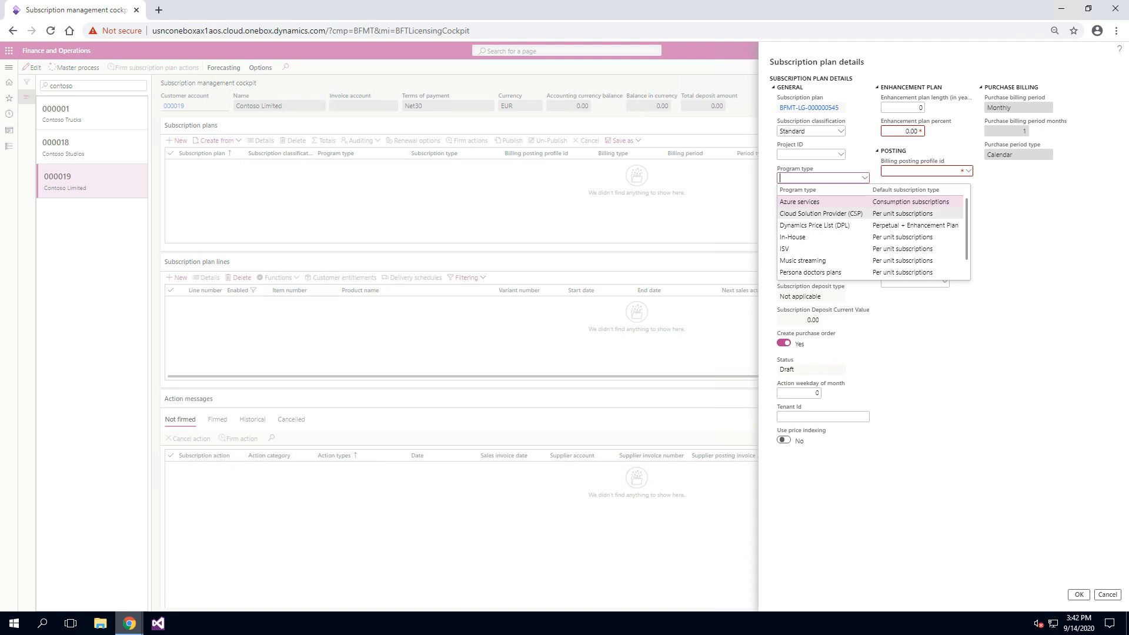
click(855, 214)
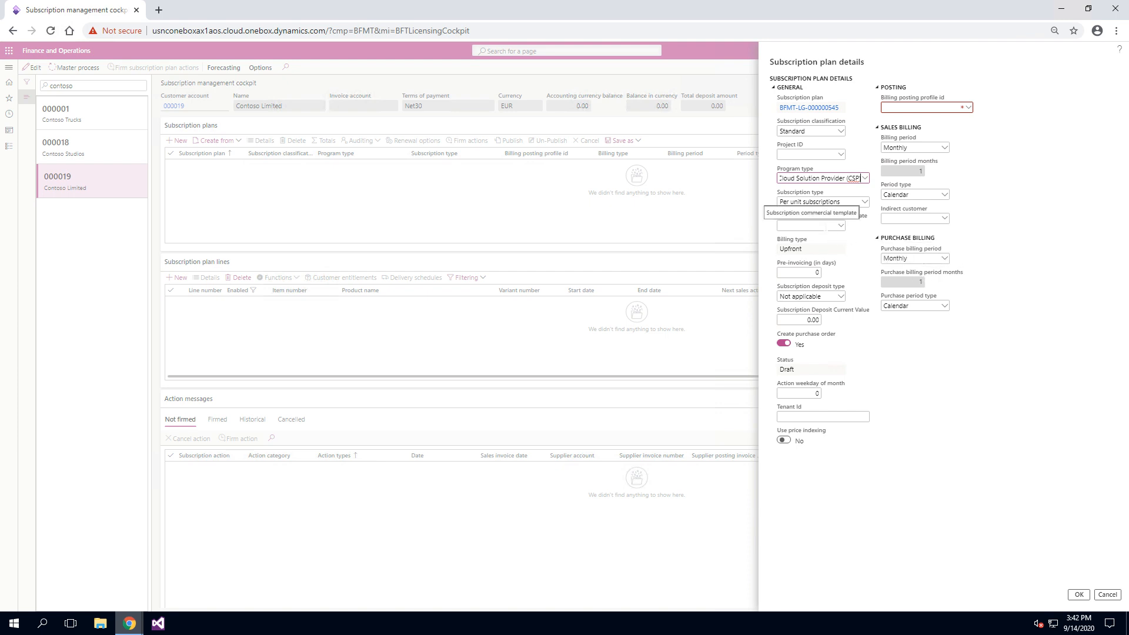
Leave the plan's commercial template blank and set its billing posting profile to No VAT - No Accruals.
click(841, 229)
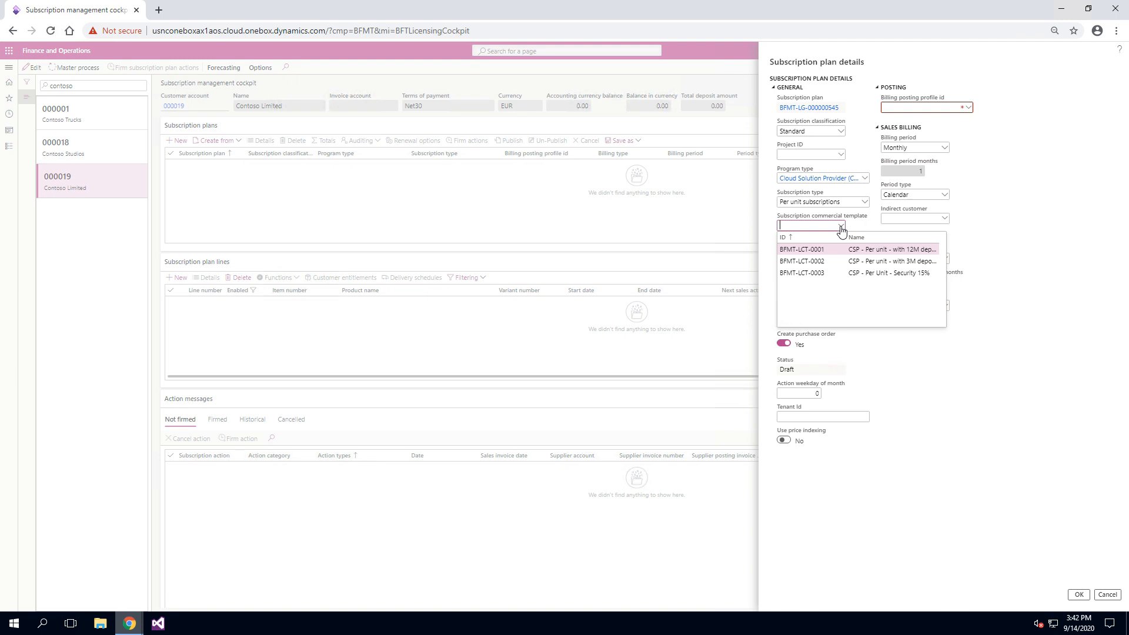
click(840, 228)
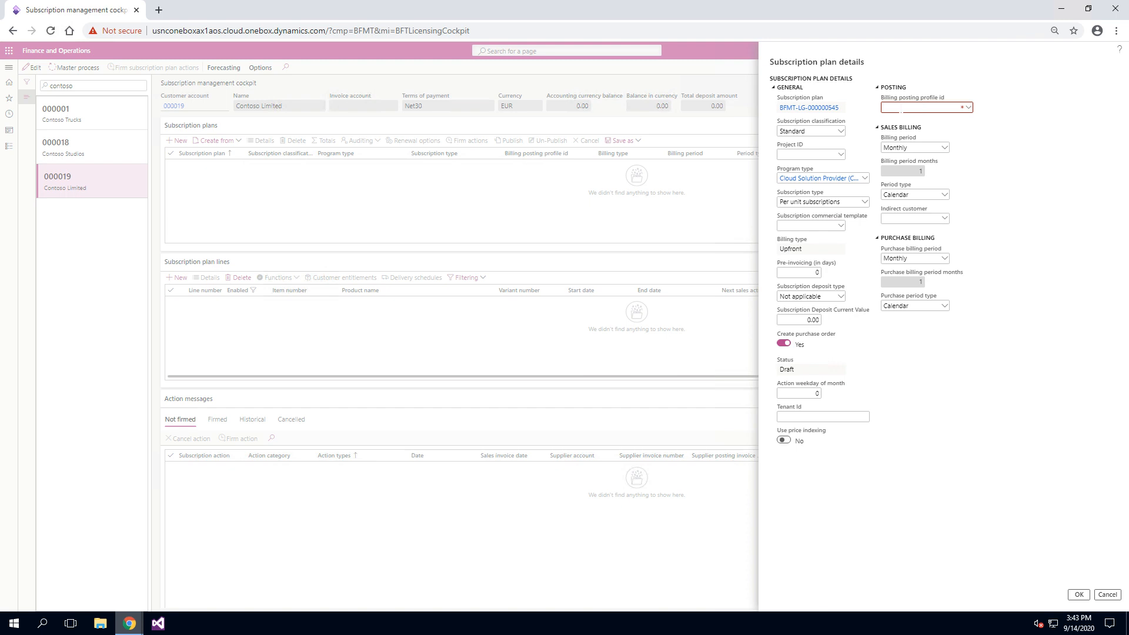
click(968, 108)
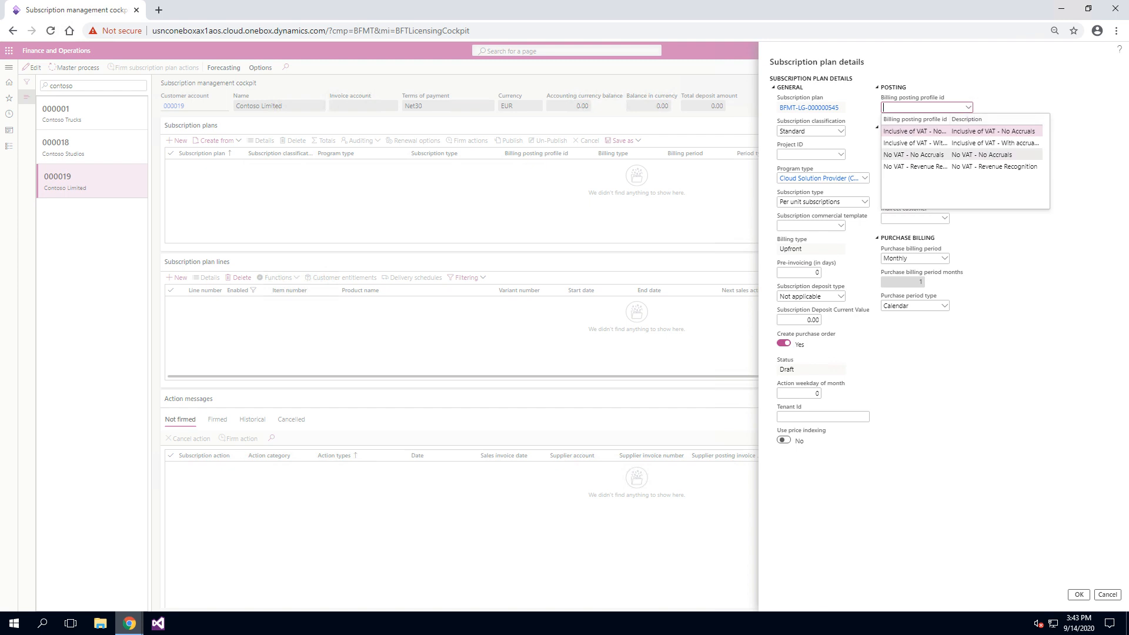
click(940, 154)
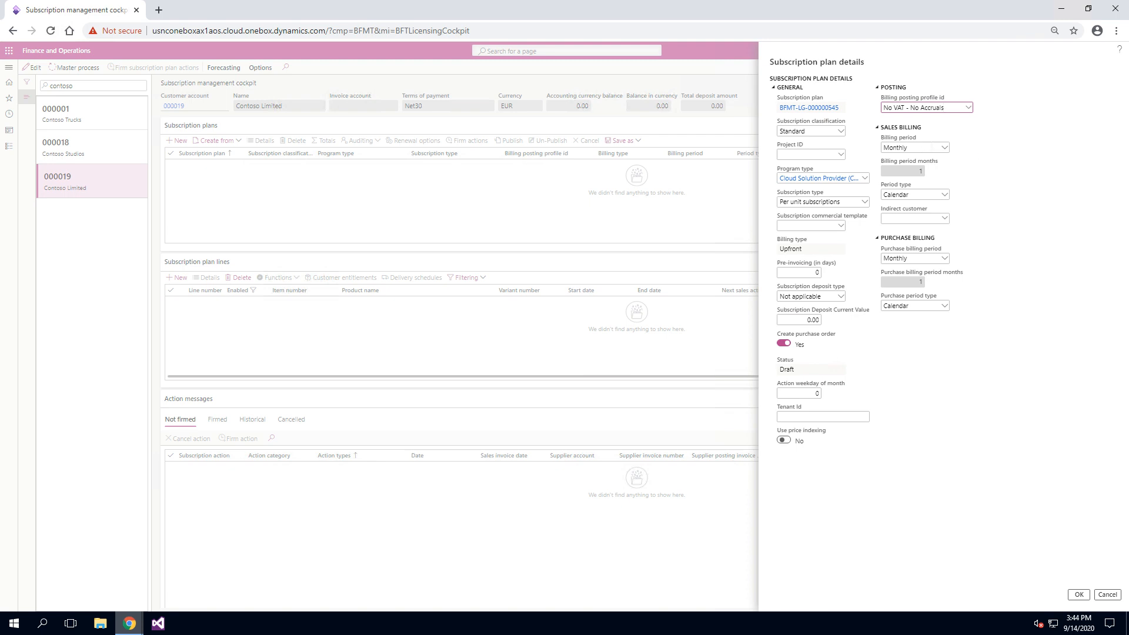
Try the Other billing period for sales billing, then set it back to Monthly.
click(944, 148)
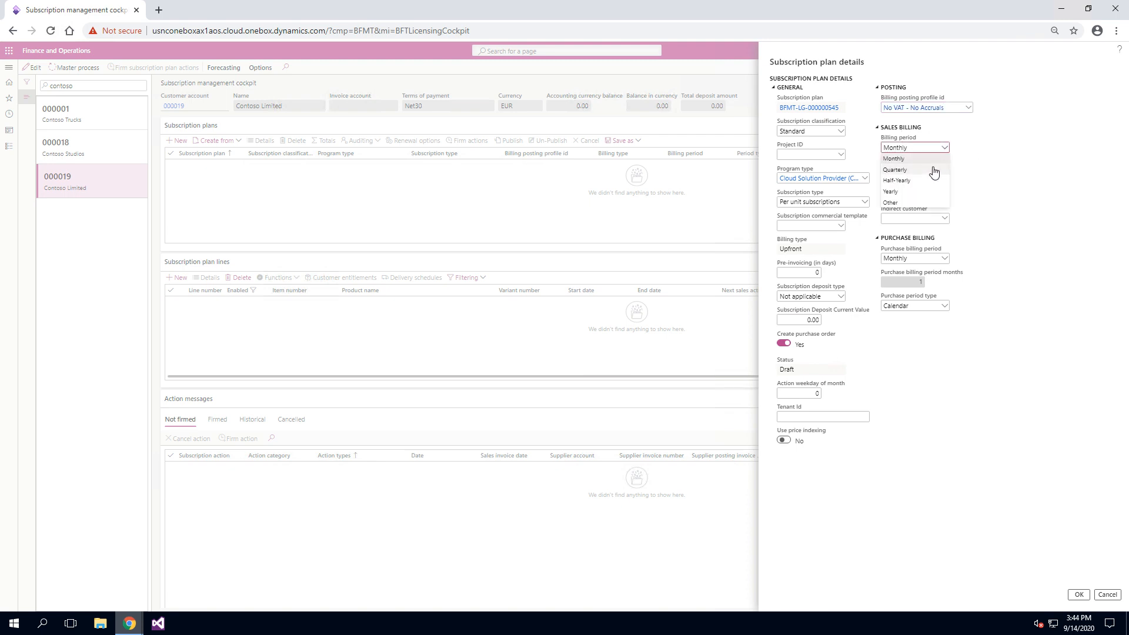
click(926, 202)
click(919, 171)
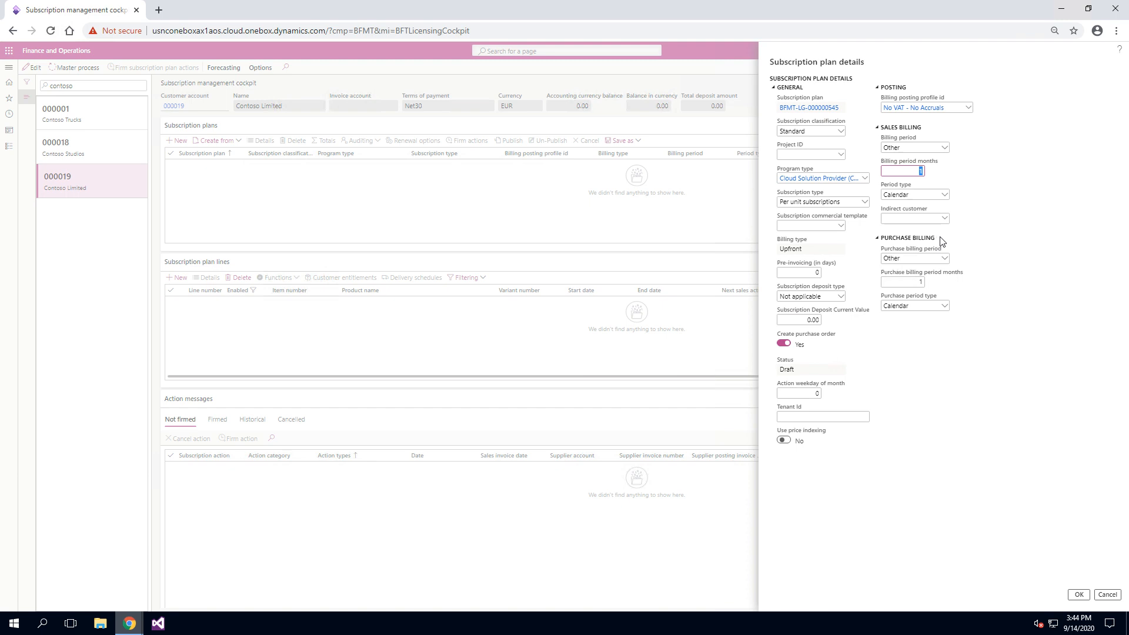
click(944, 149)
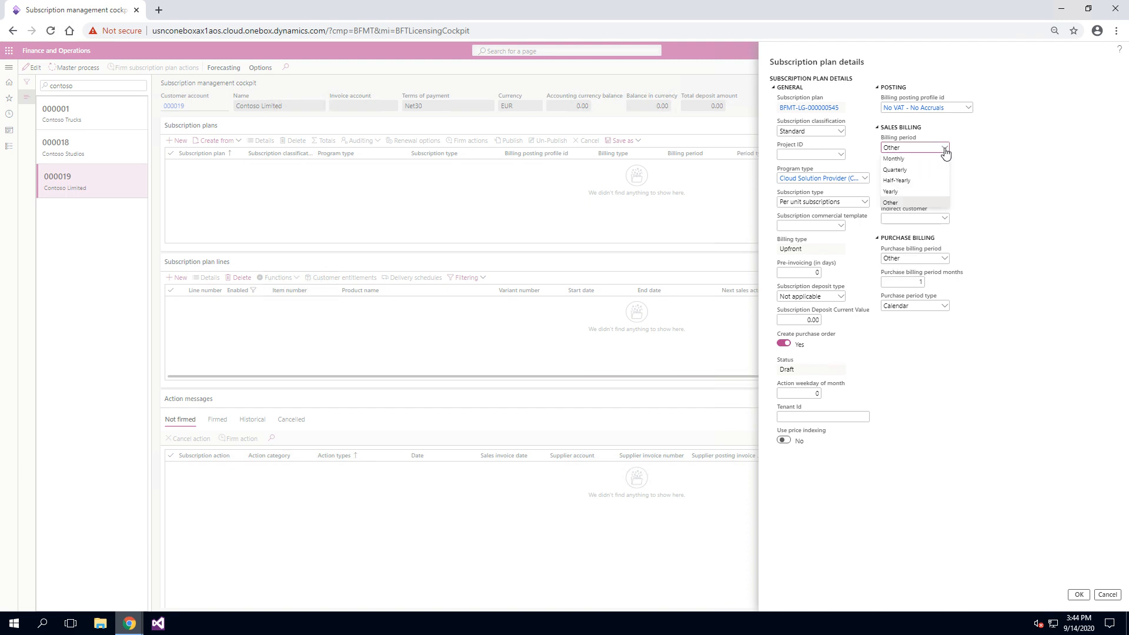
click(935, 159)
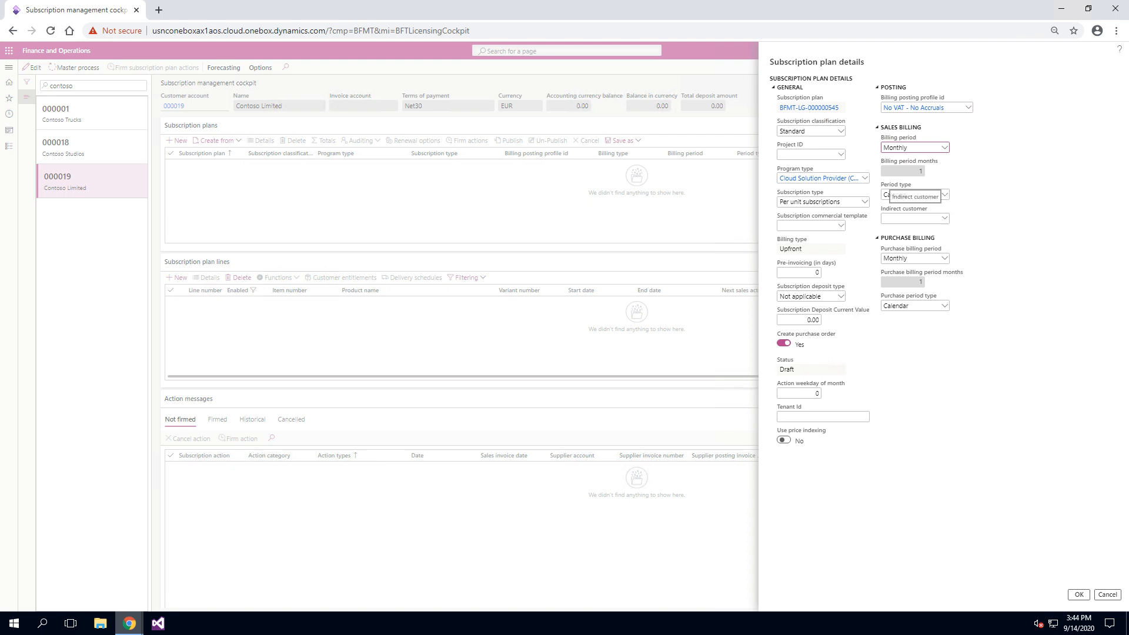
click(944, 195)
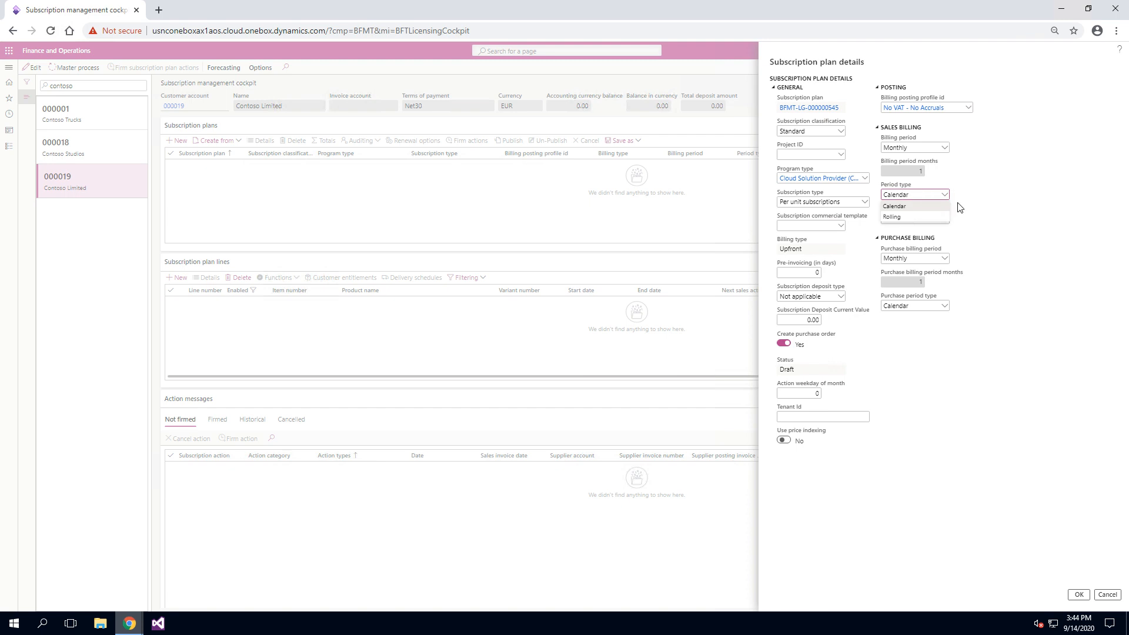
click(1016, 246)
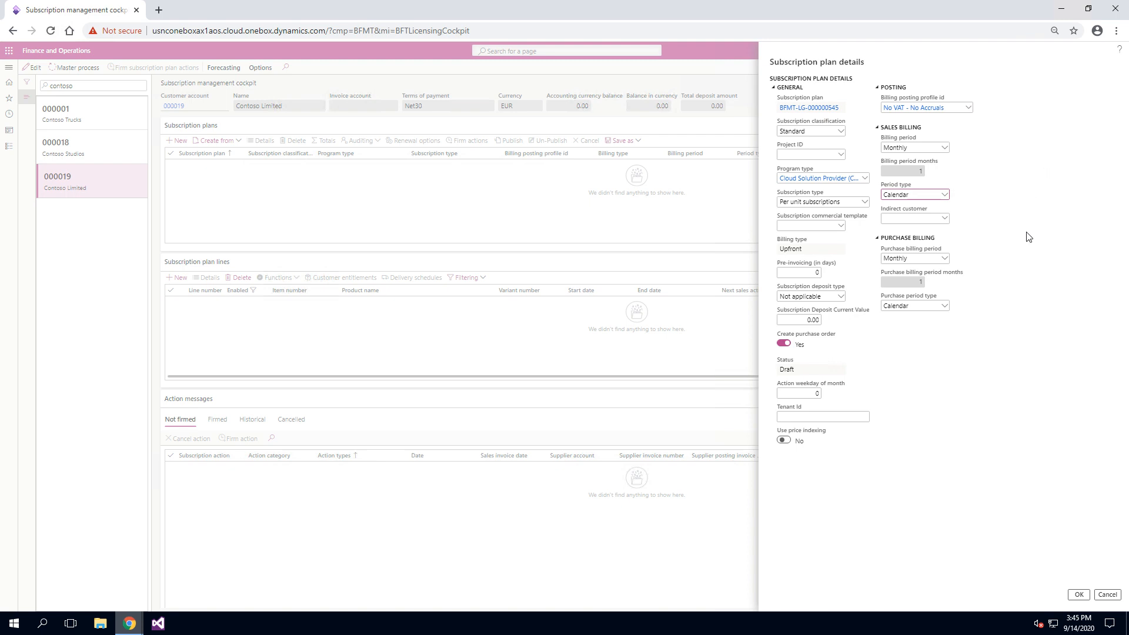
click(944, 197)
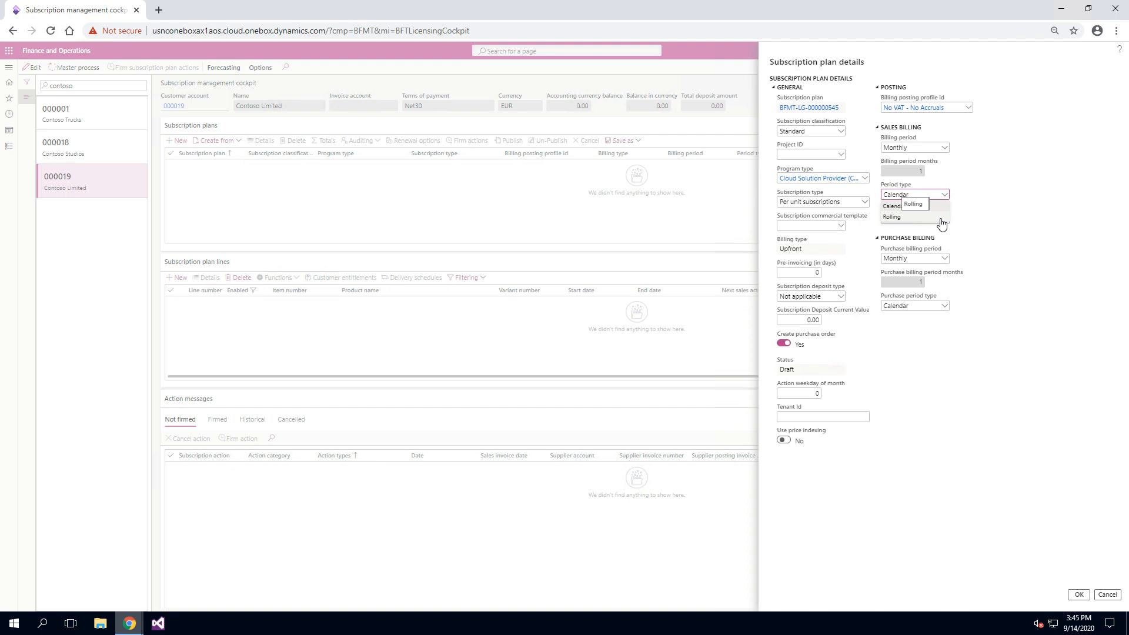
click(994, 213)
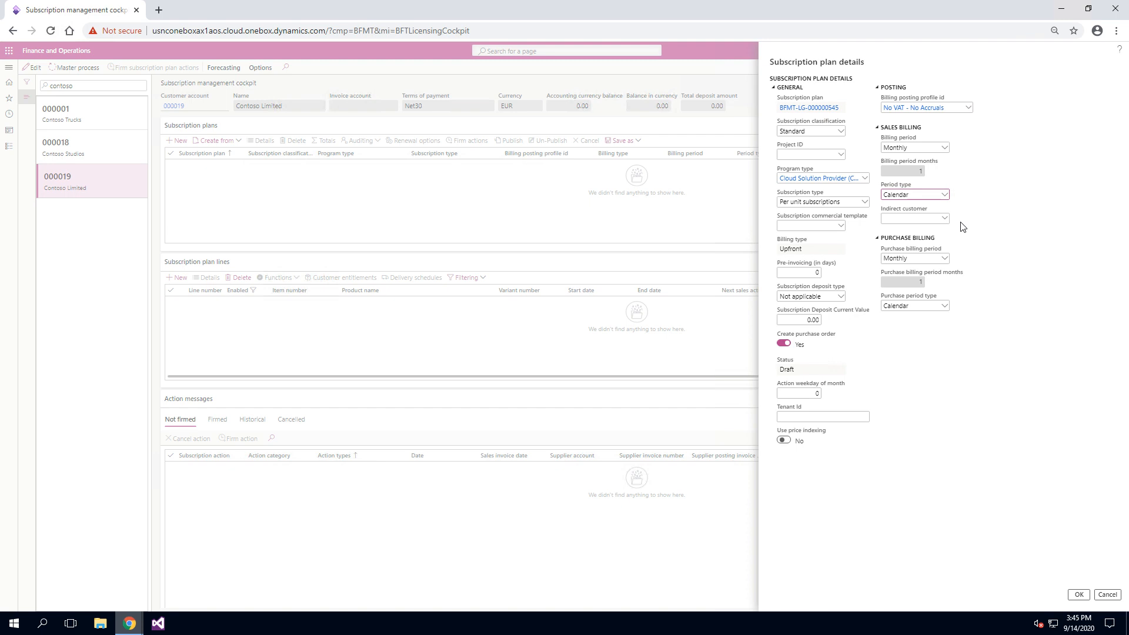
Try the Quarterly purchase billing period, then set it back to Monthly.
click(945, 260)
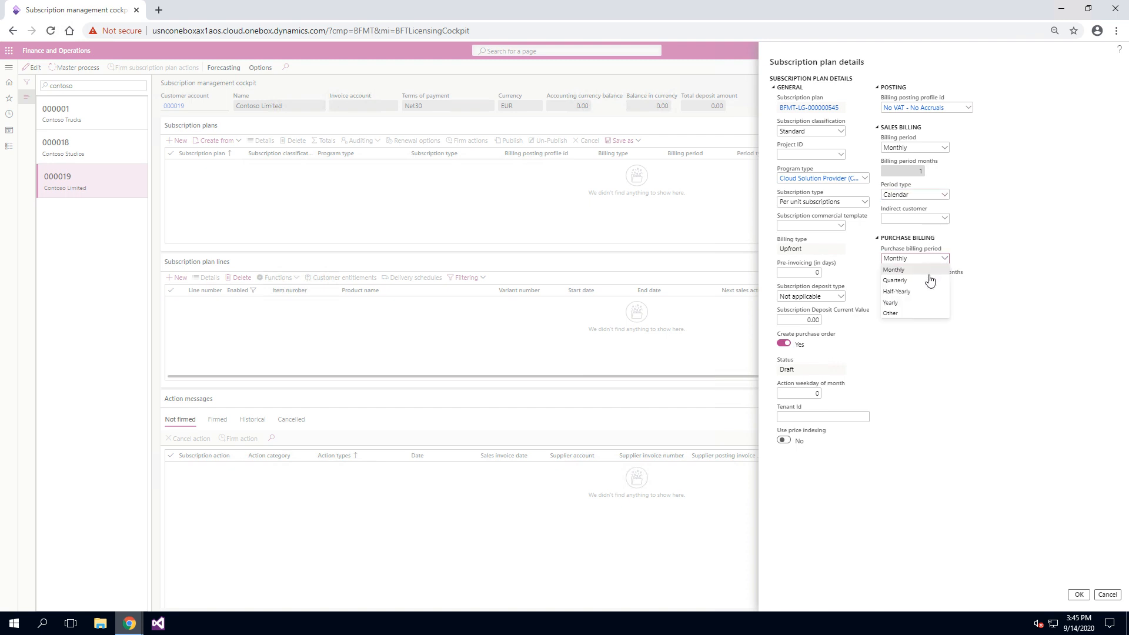
click(921, 281)
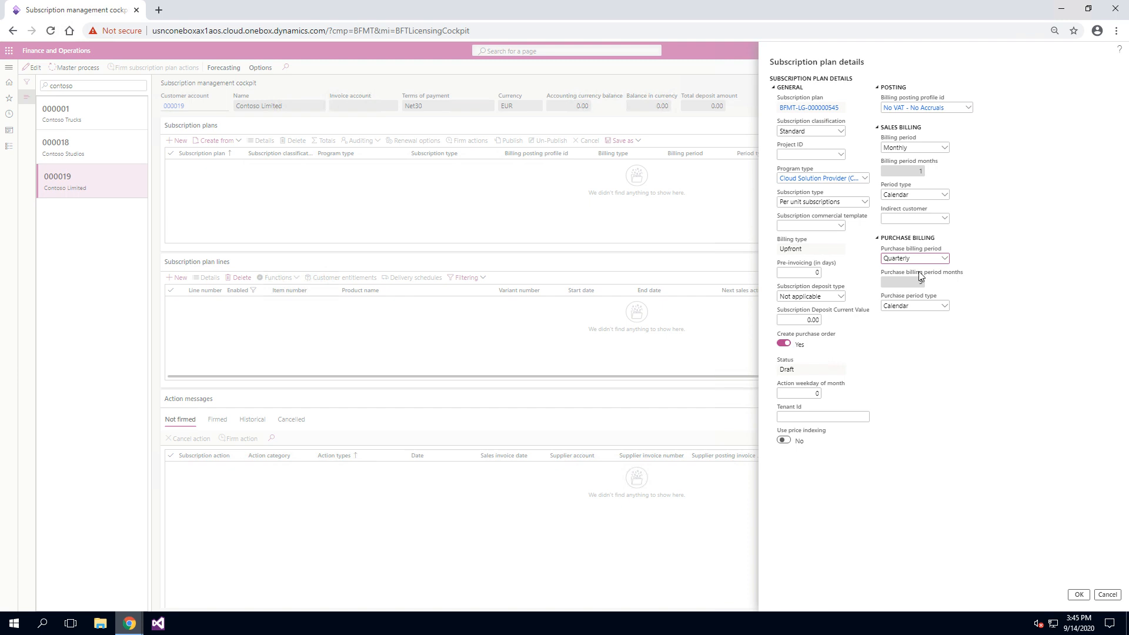
click(944, 258)
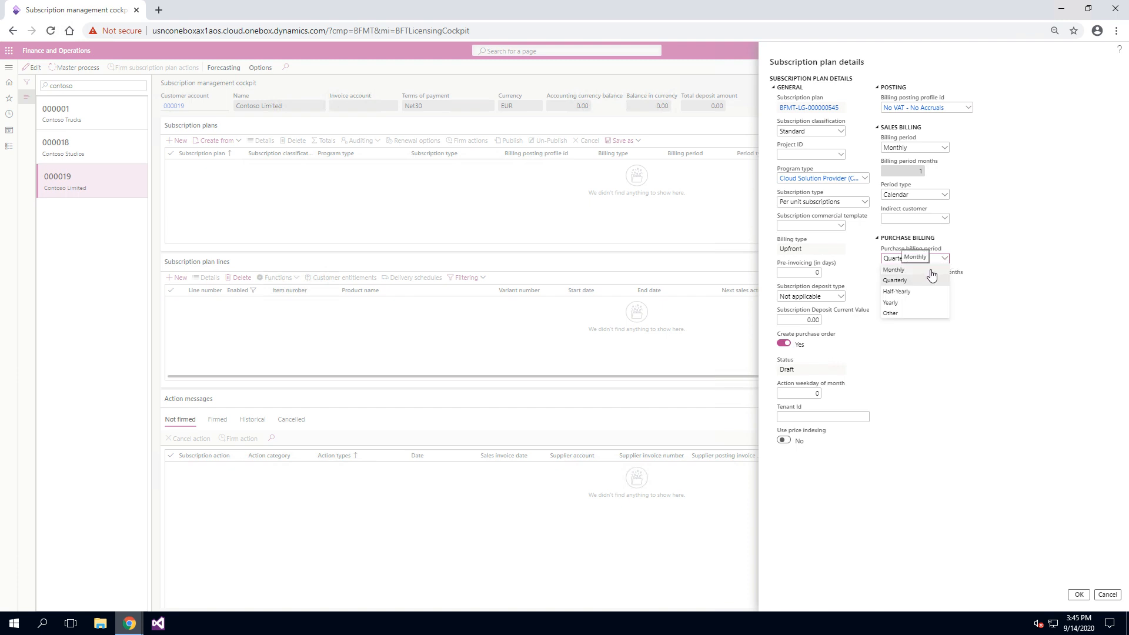
click(931, 270)
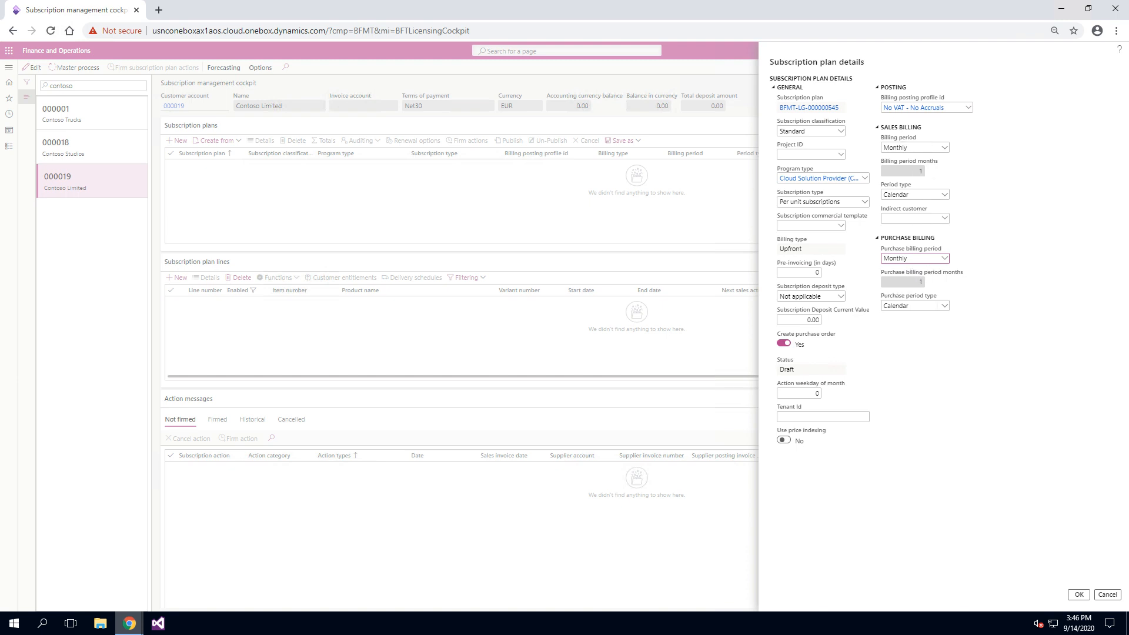
Save the new subscription plan and widen the Subscription classification column in the plans list.
click(1077, 593)
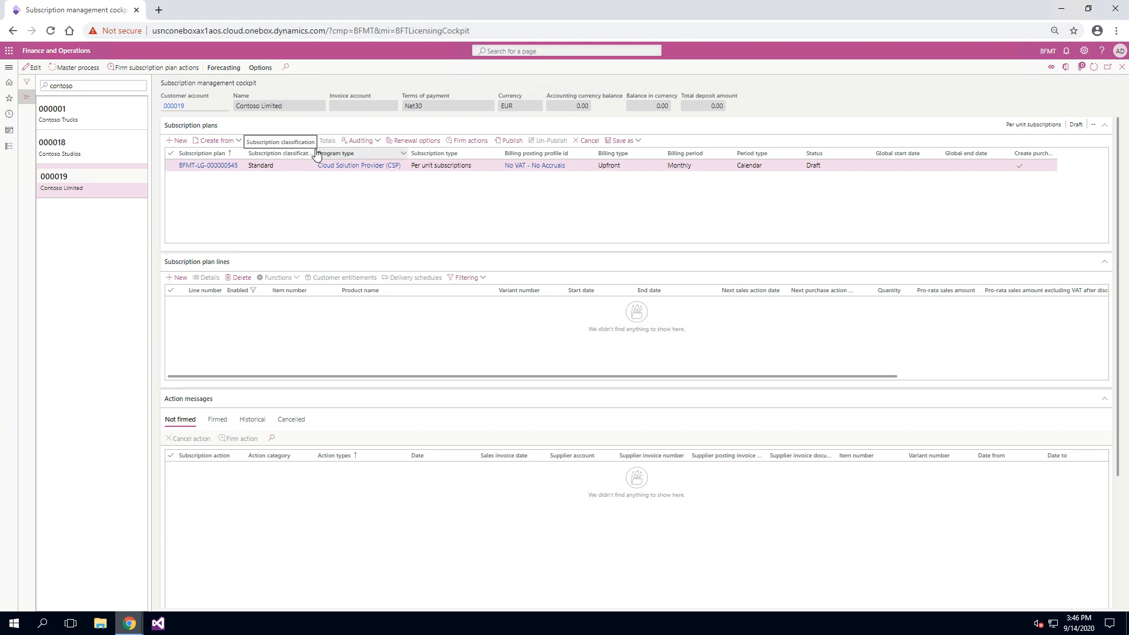
drag(316, 153, 341, 153)
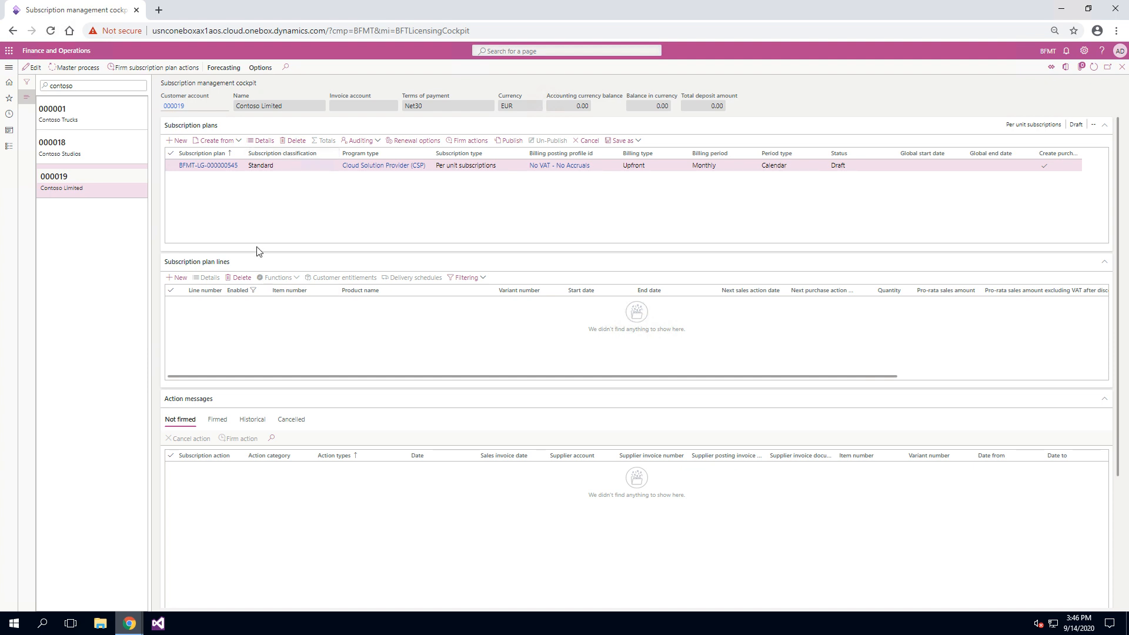
Add a new line to the subscription plan with item number CSP-0001.
click(179, 277)
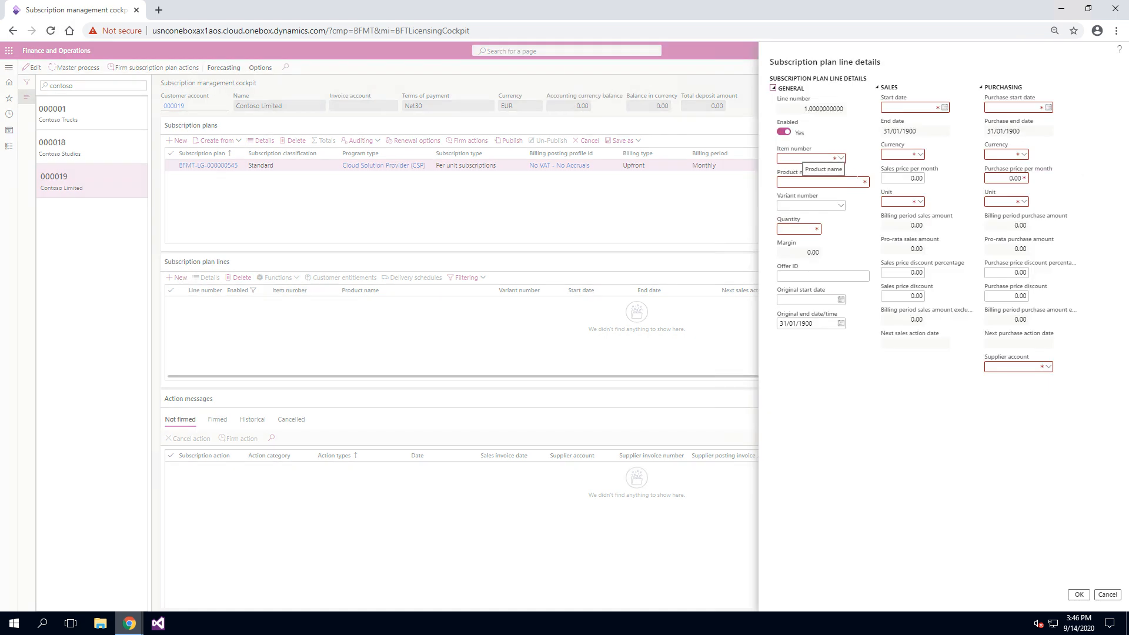
click(840, 157)
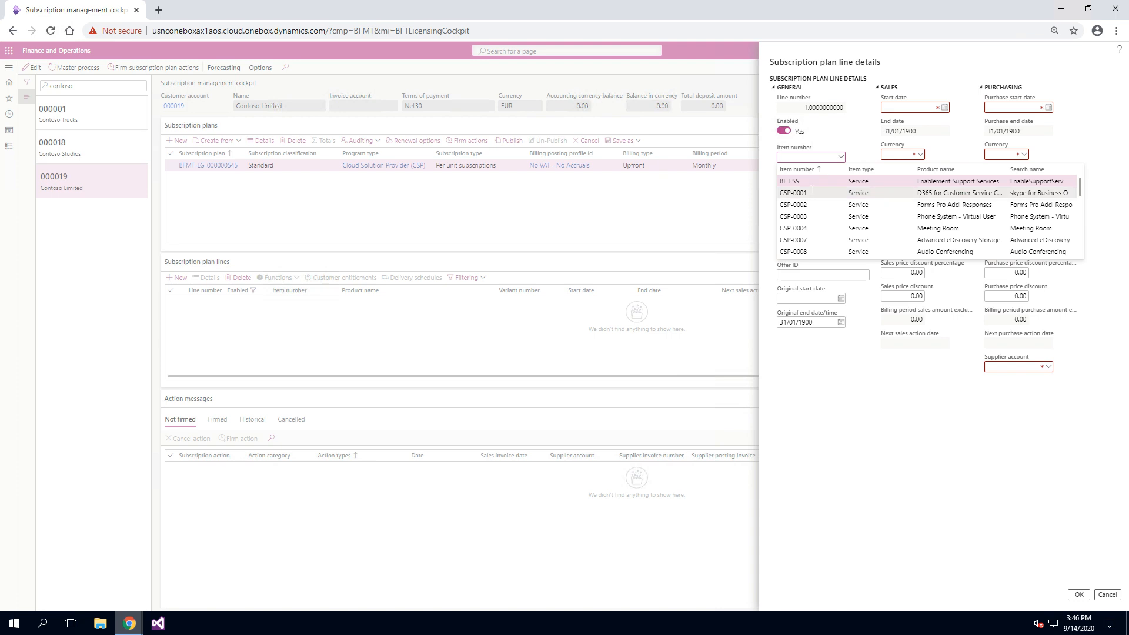
click(815, 193)
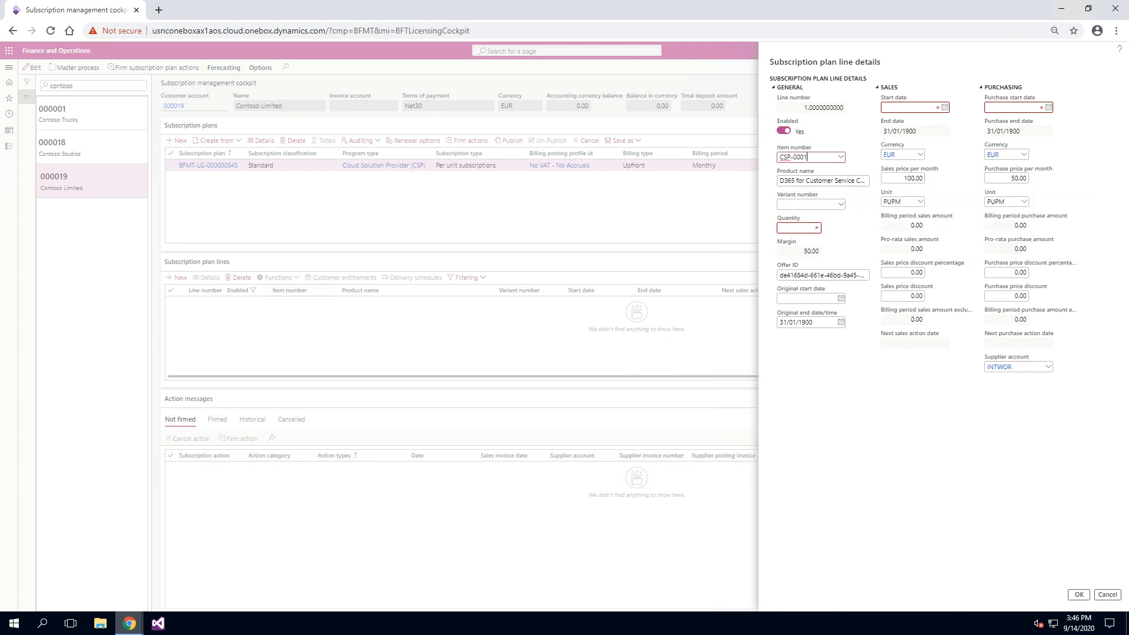
click(821, 204)
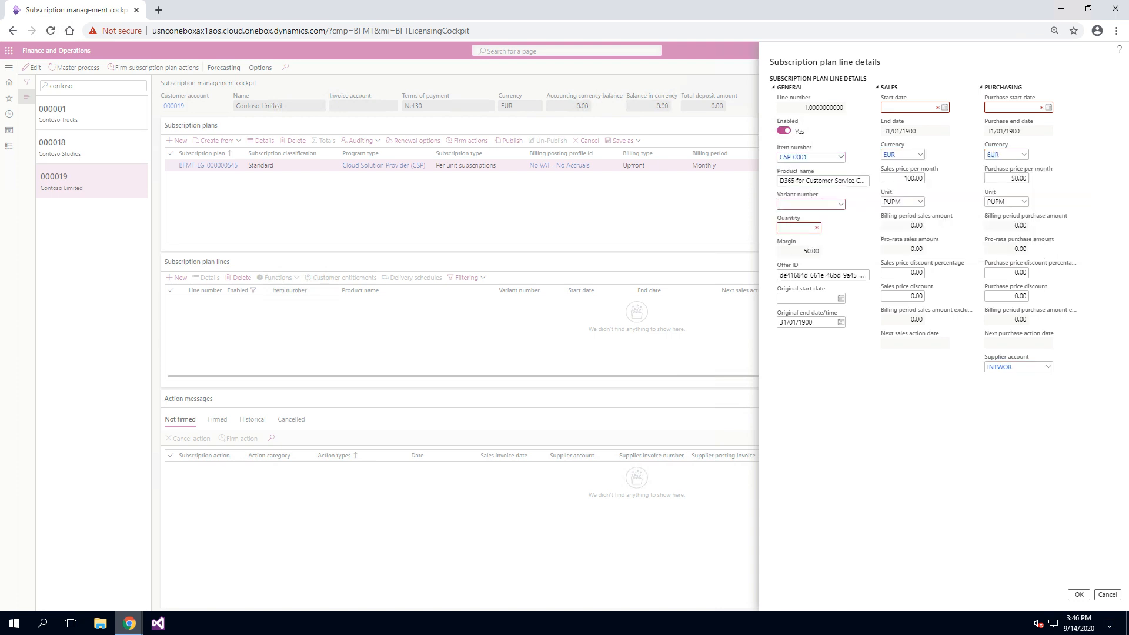
click(816, 181)
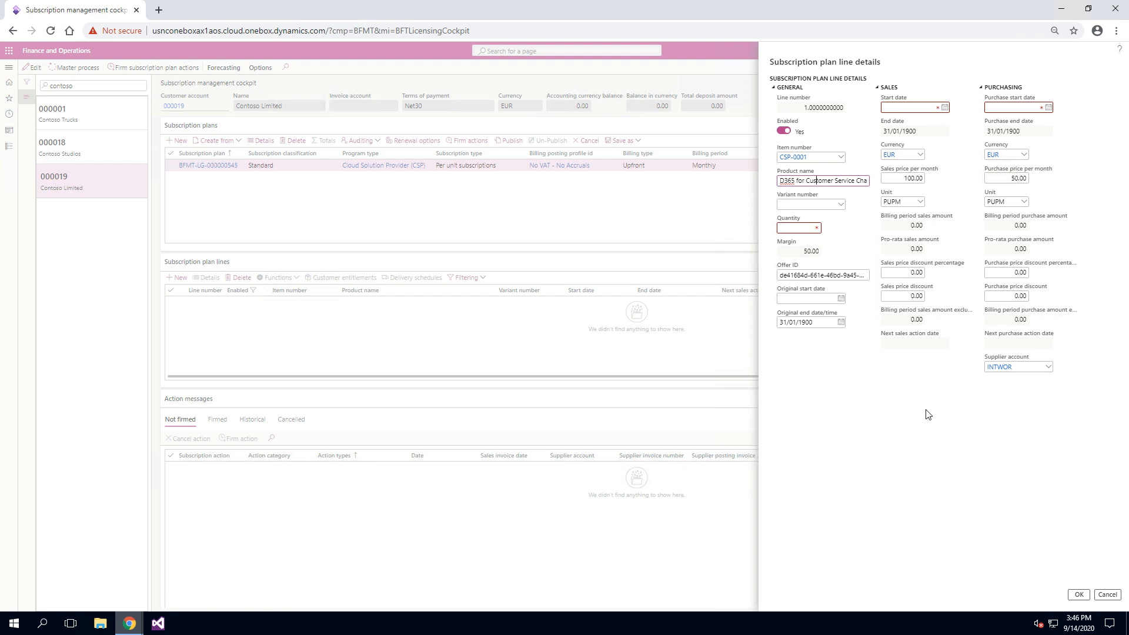
Set the quantity of the subscription plan line to 5.
click(815, 229)
text(5)
key(Tab)
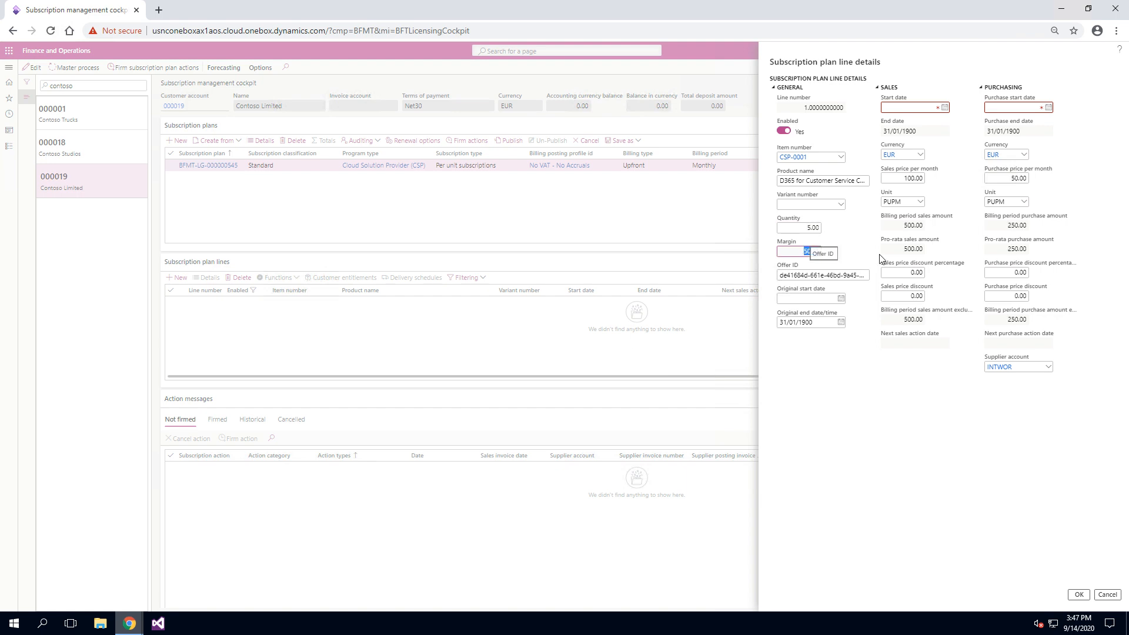
Set the sales start date of the subscription plan line to 14/09/2020.
click(944, 111)
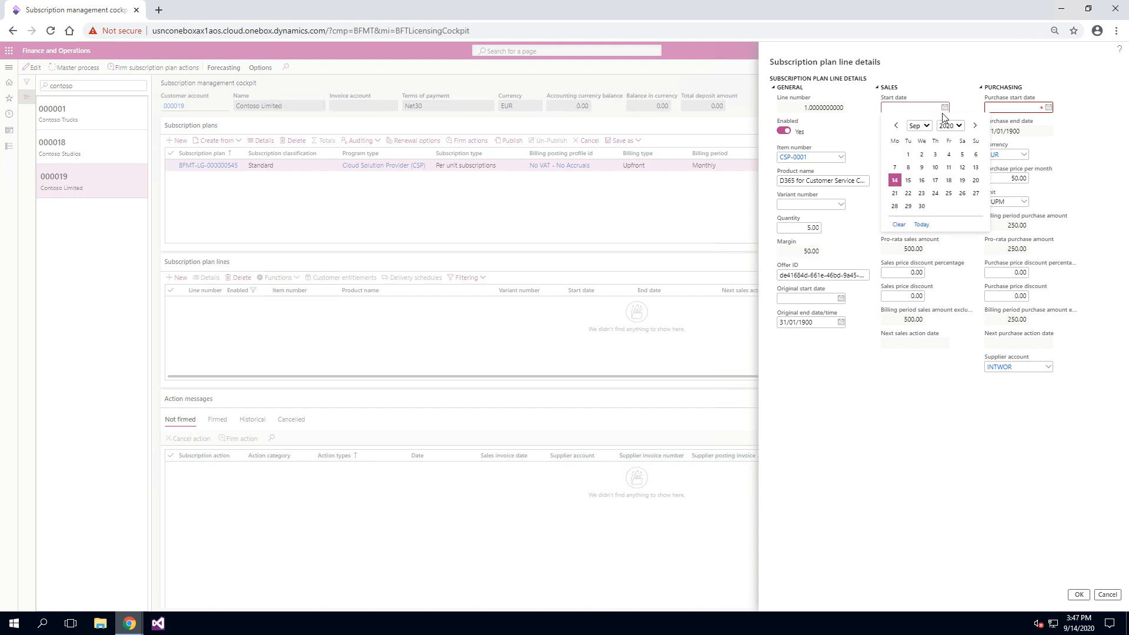
click(894, 180)
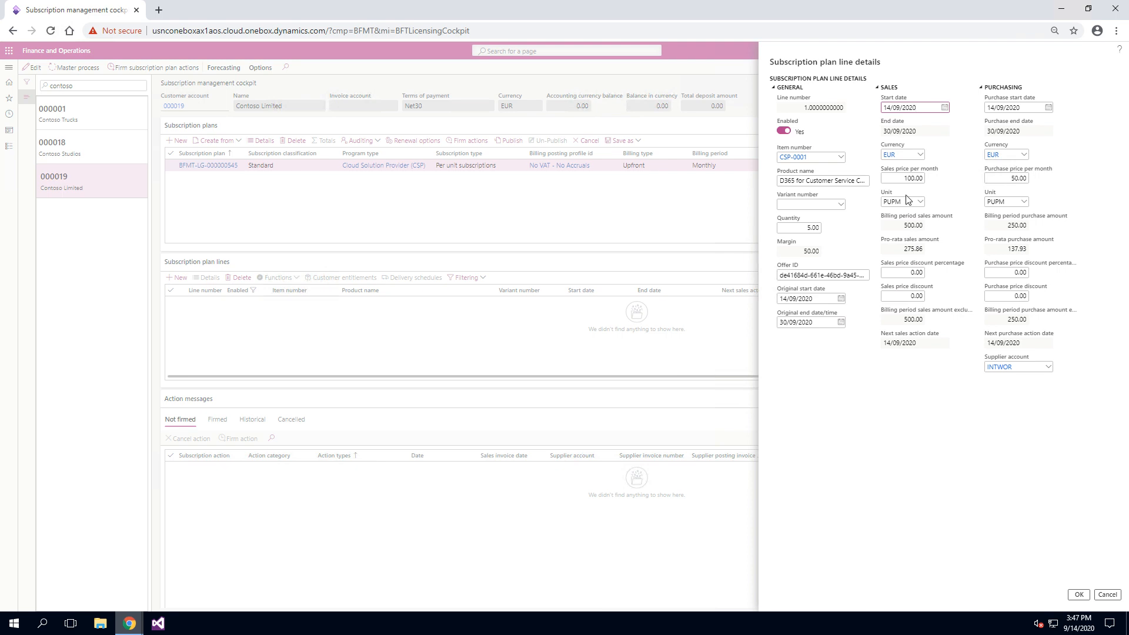
Review the line's monthly prices, pro-rata amounts and start and end dates, and save the line.
click(904, 178)
double_click(905, 178)
click(911, 225)
click(921, 249)
click(917, 107)
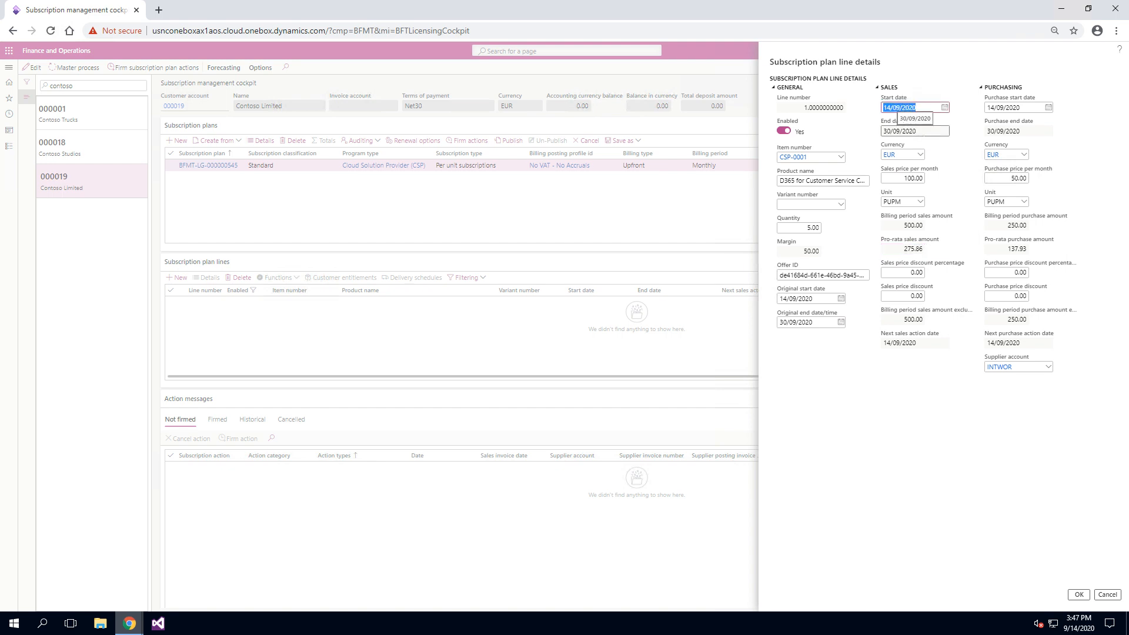
click(911, 131)
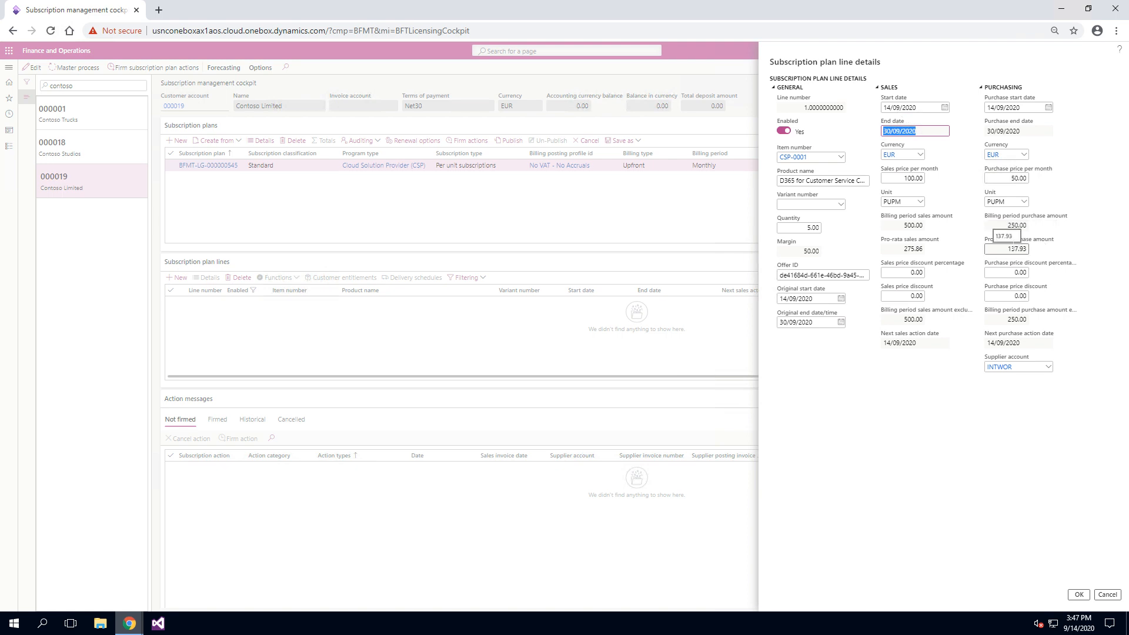
click(902, 249)
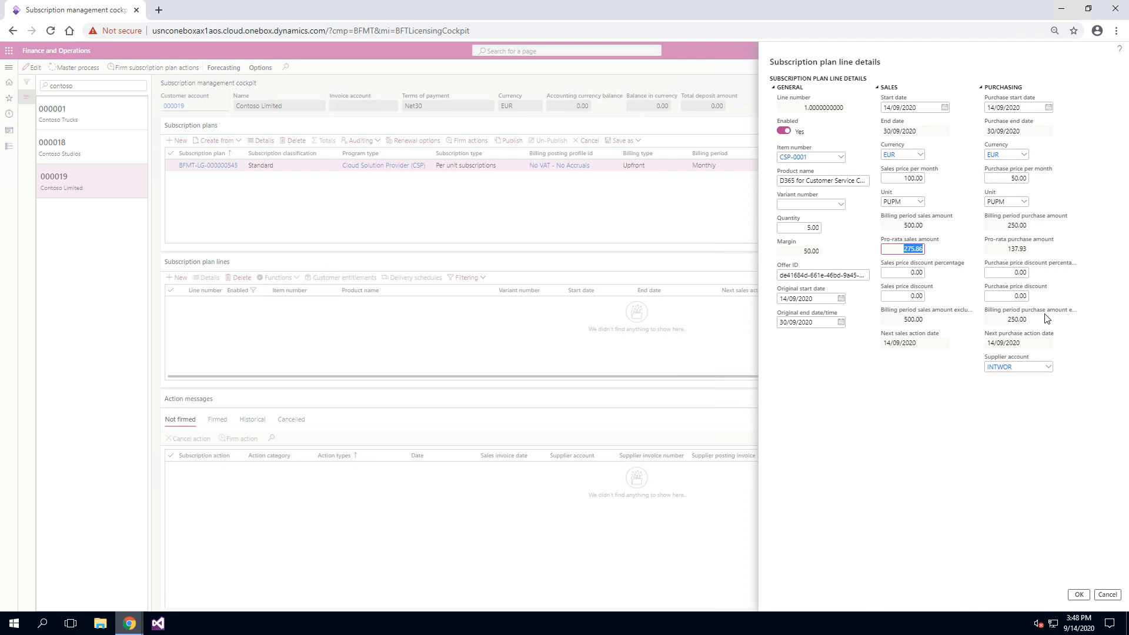
drag(1014, 178, 1037, 177)
click(1081, 595)
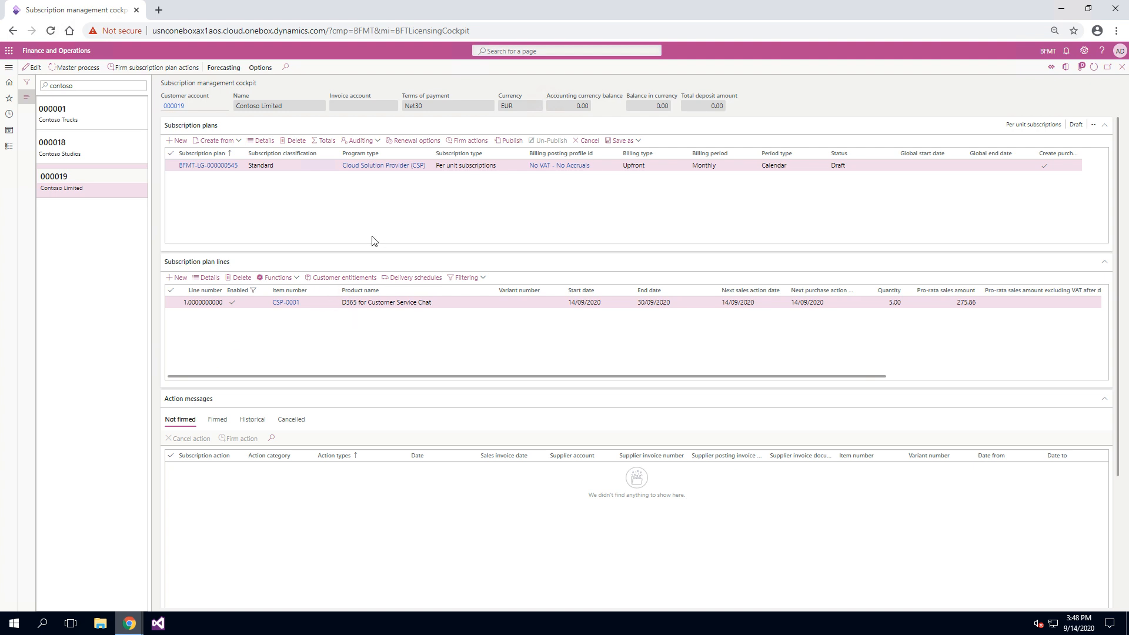
Publish the draft subscription plan and run the master subscription process for it.
click(295, 280)
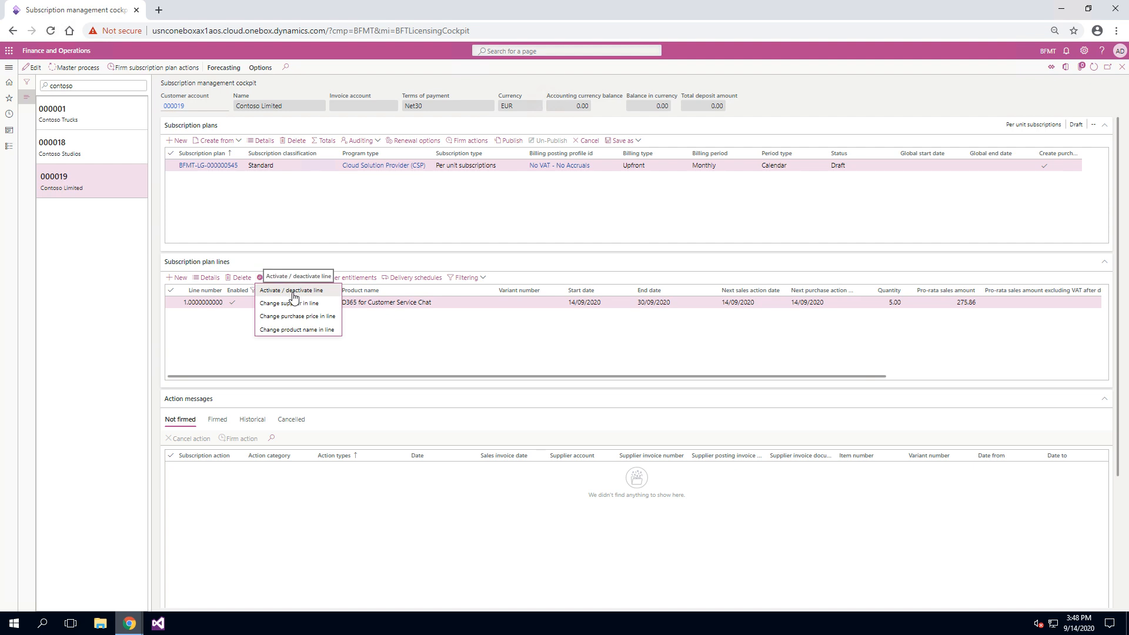
click(293, 294)
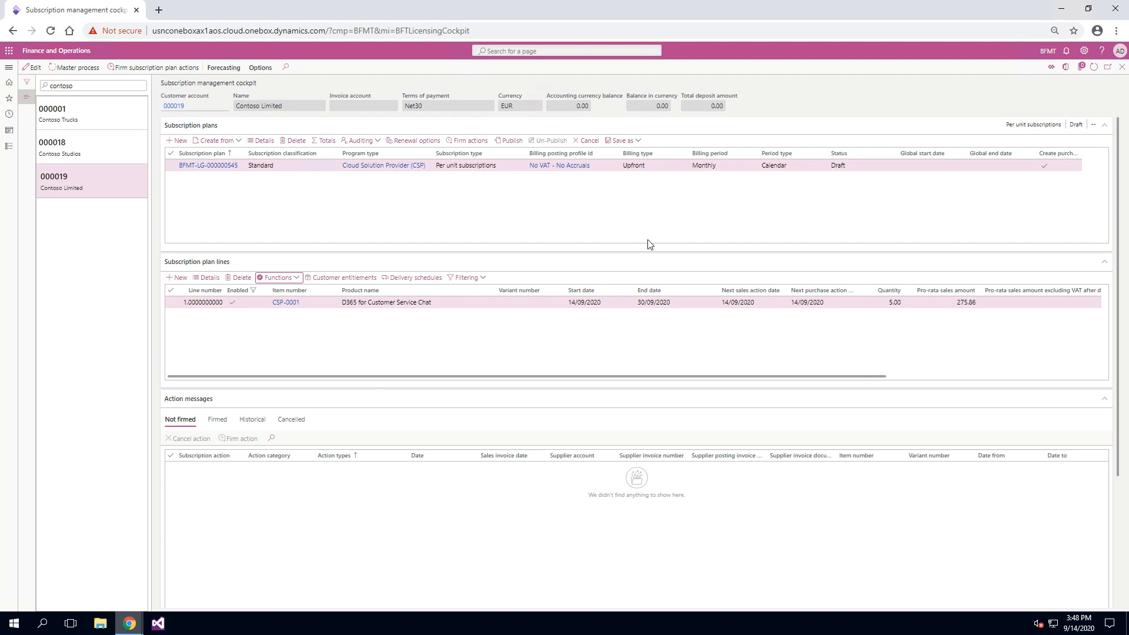
click(502, 143)
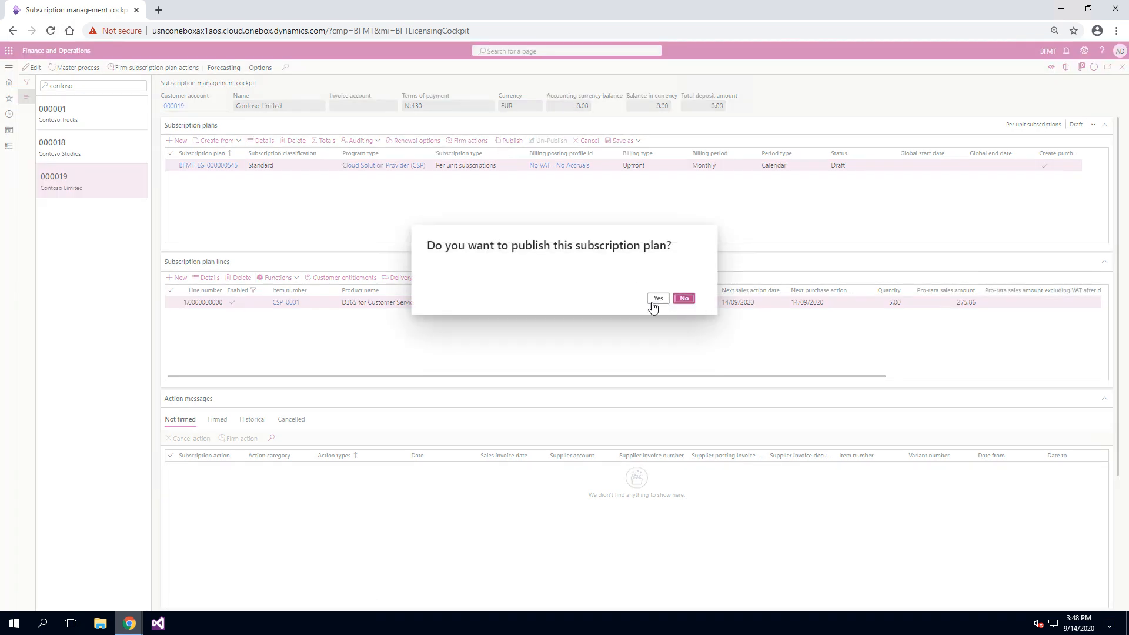
click(658, 299)
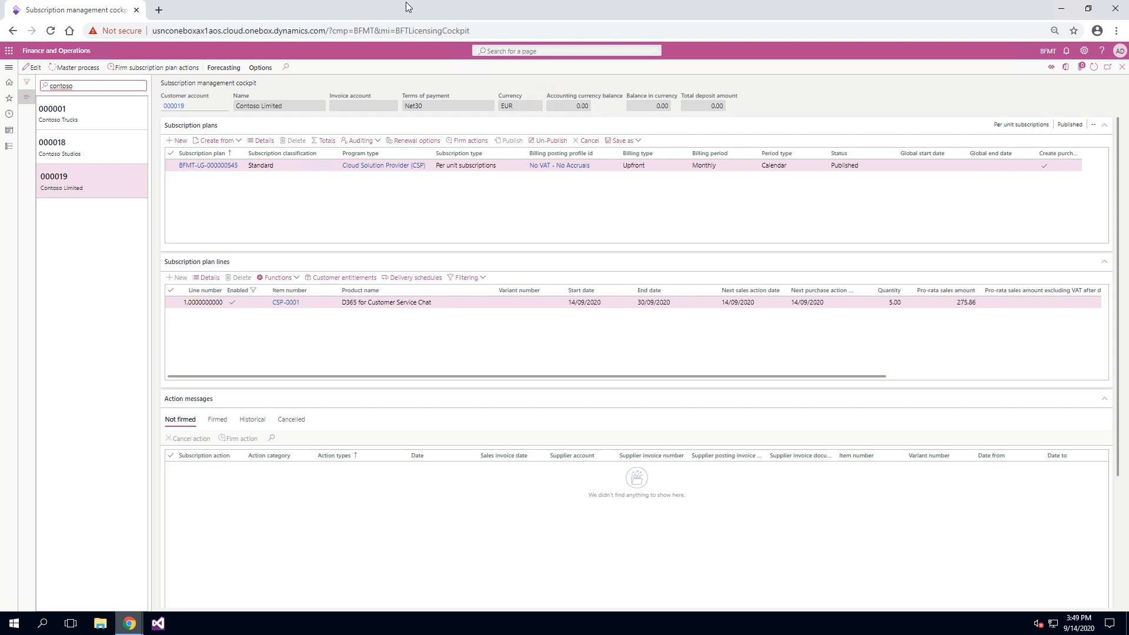
click(89, 69)
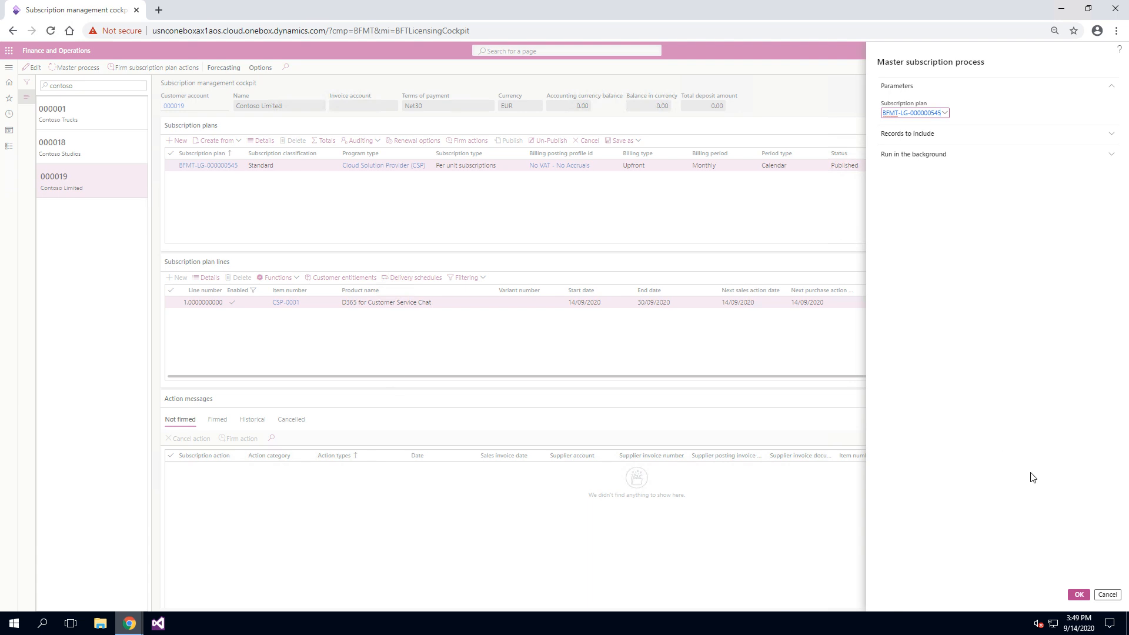
click(1078, 596)
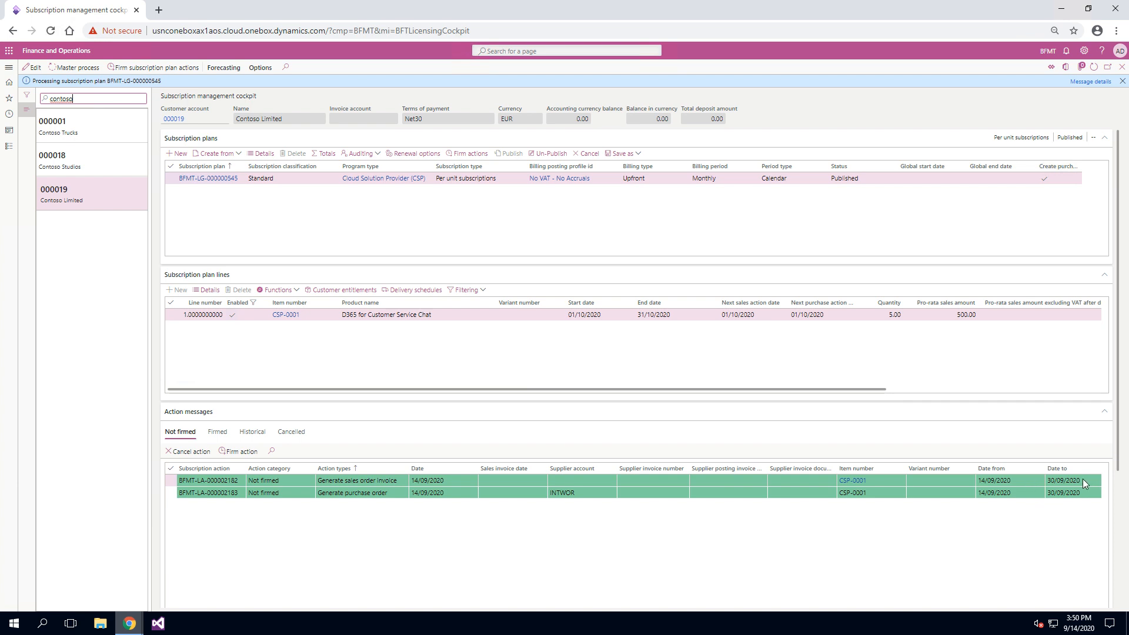
Select the unfirmed sales order invoice action message and examine its period, quantity, price, VAT and net amount.
click(1021, 481)
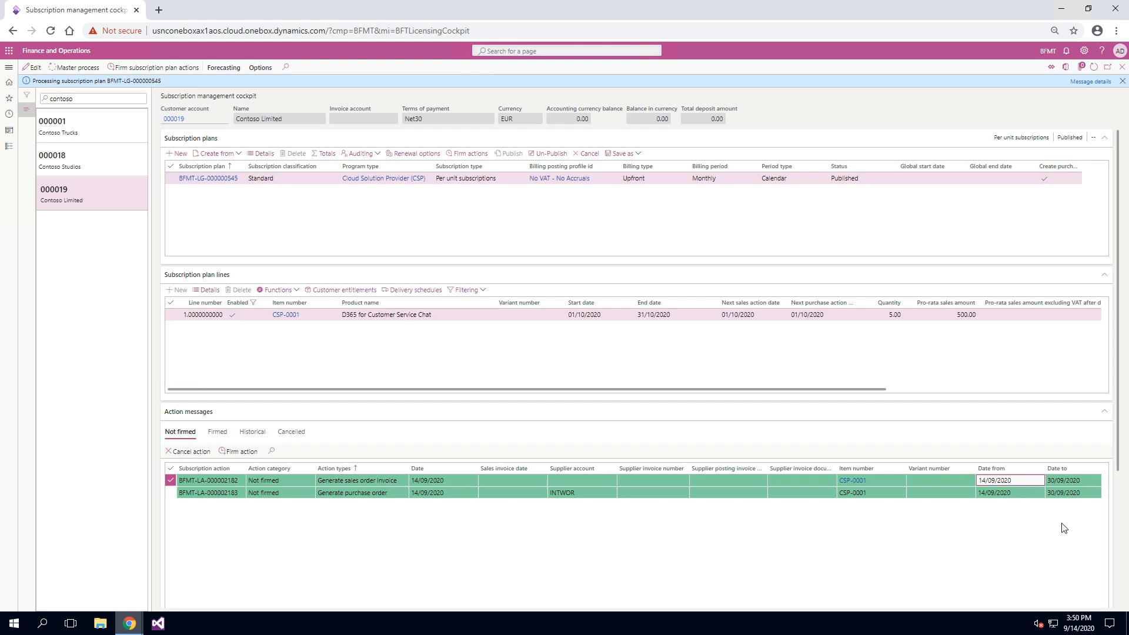
key(Tab)
key(Tab)
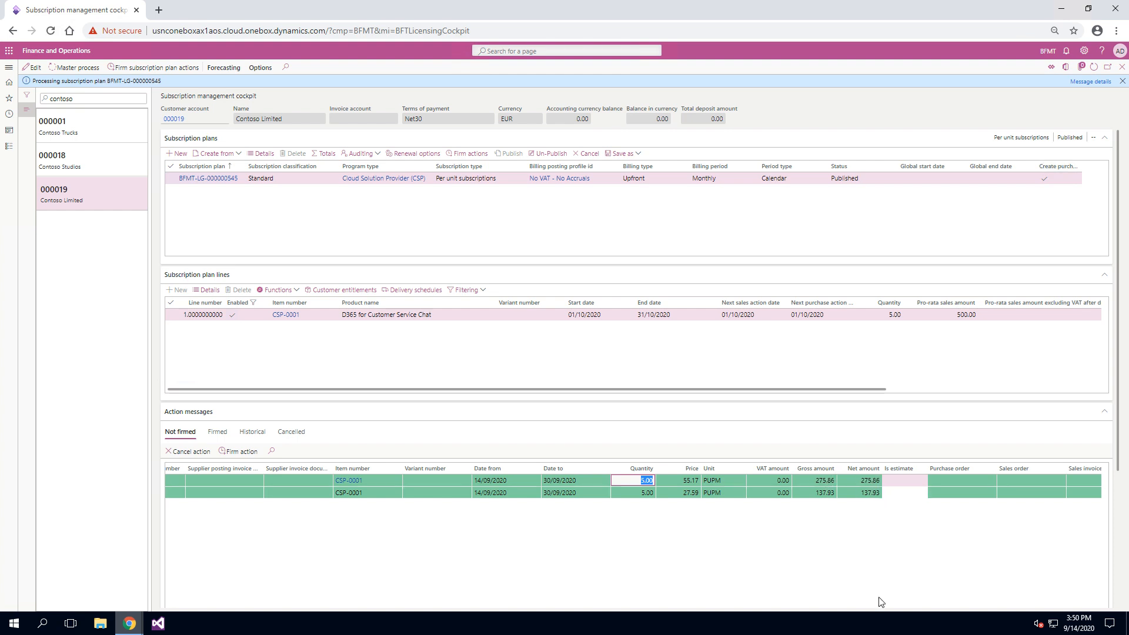
key(Tab)
key(Tab)
key(Tab)
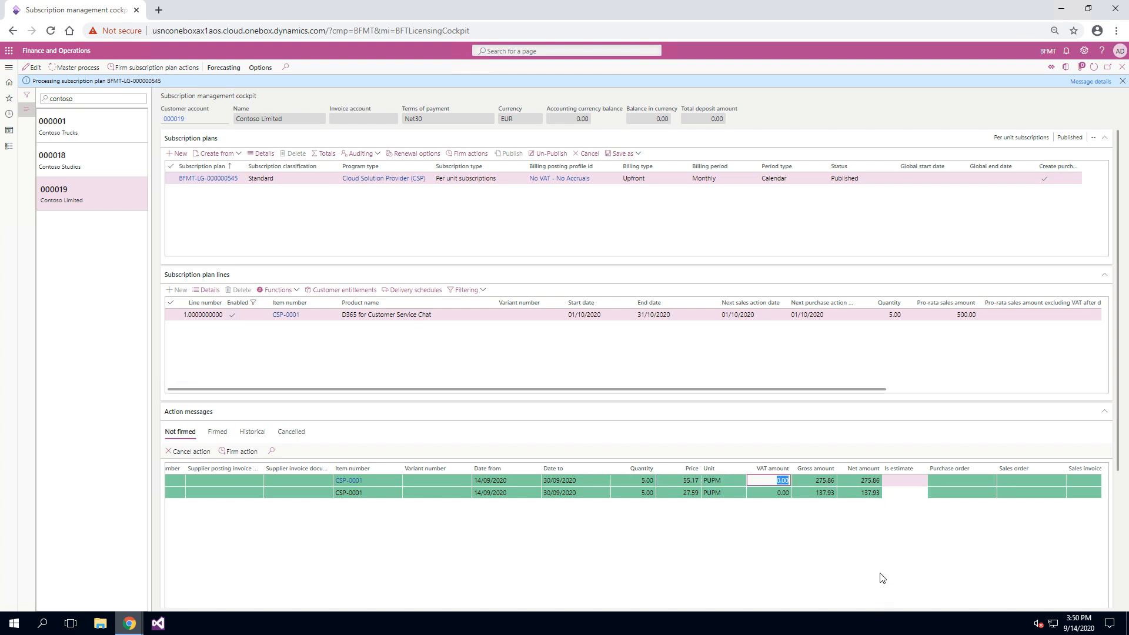
scroll(882, 578, right, 2)
scroll(881, 578, left, 10)
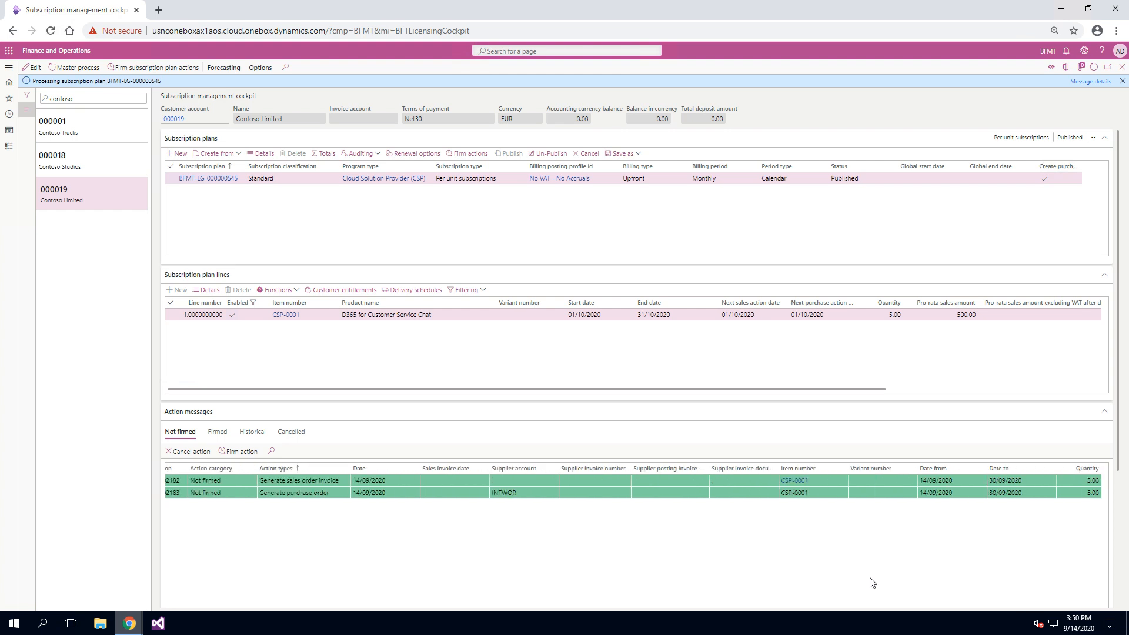
scroll(872, 582, left, 2)
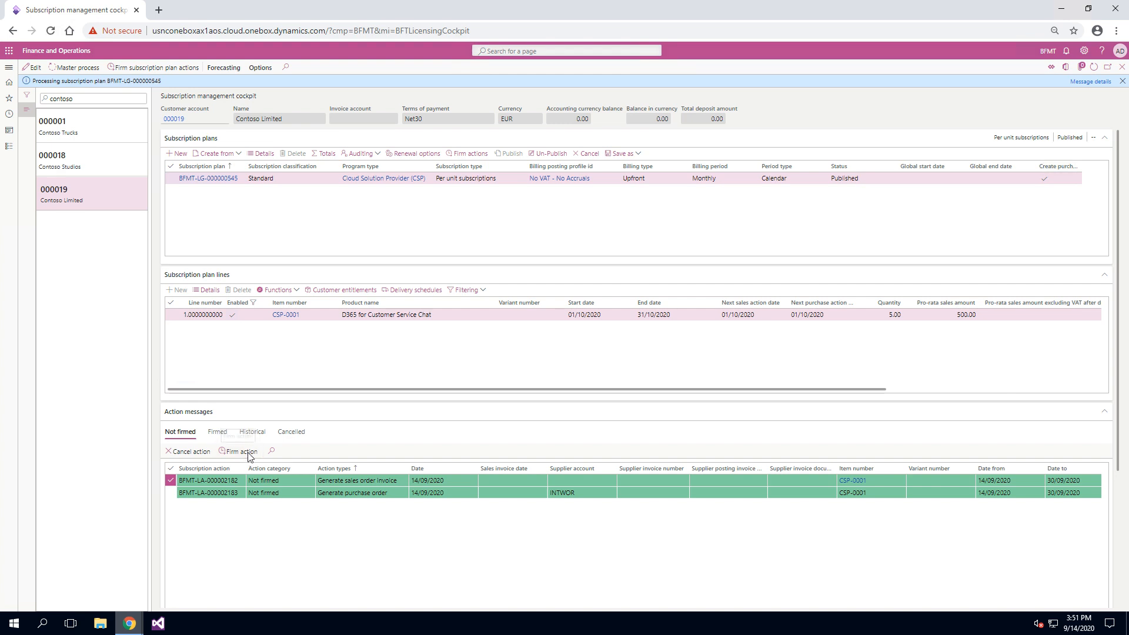
Firm the selected Generate sales order invoice action.
click(241, 451)
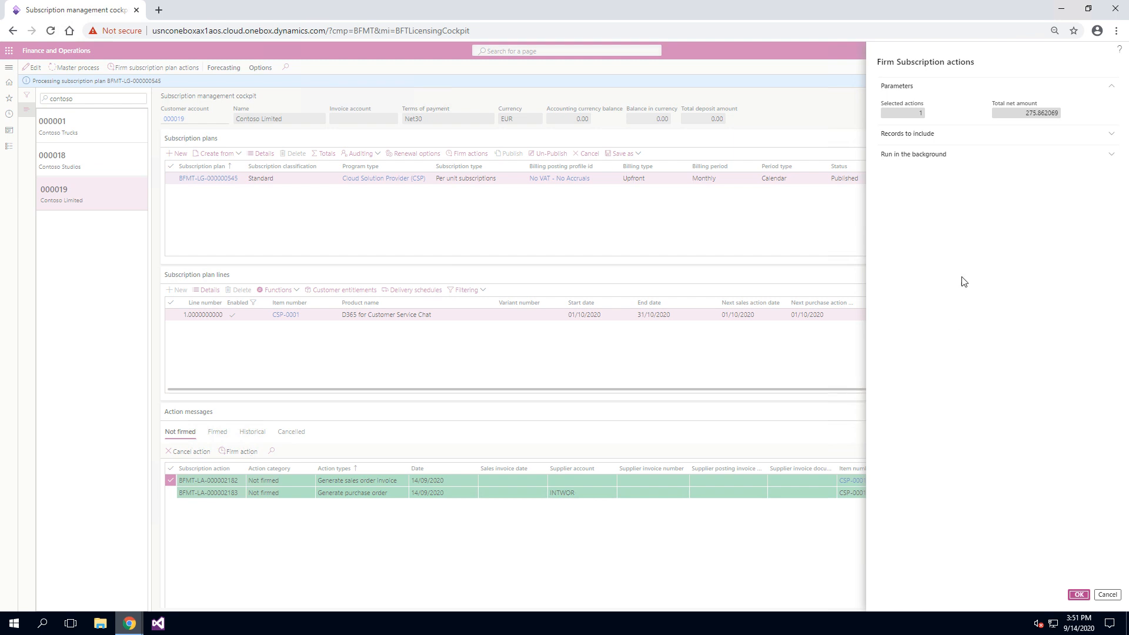
click(1079, 594)
click(1080, 595)
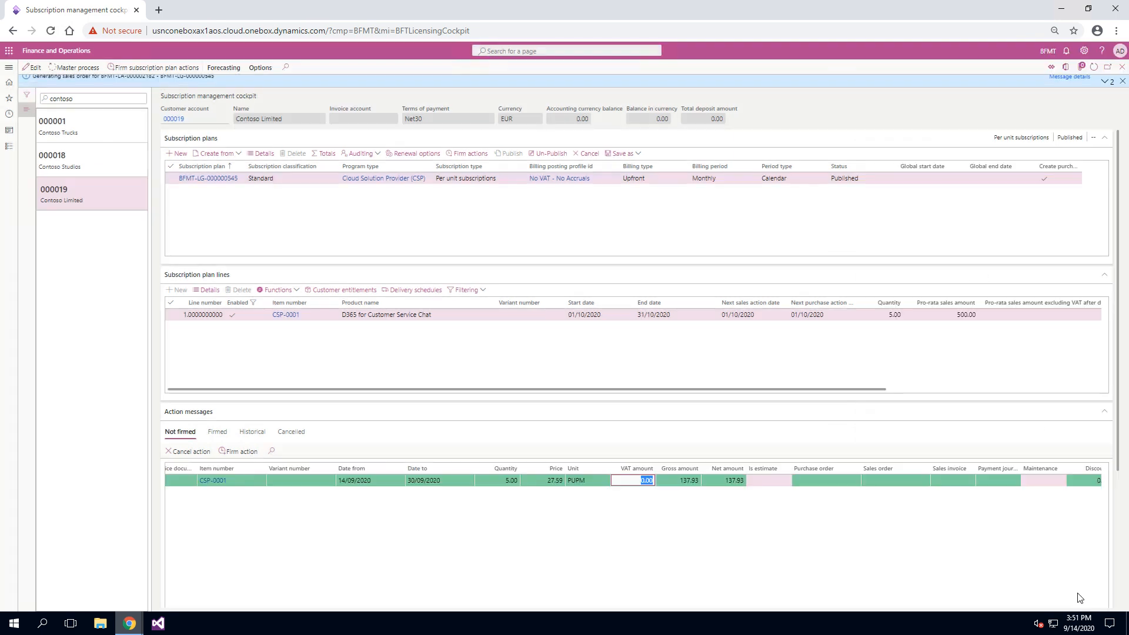
Review the amounts and sales order of the firmed sales order invoice action and post it.
click(214, 433)
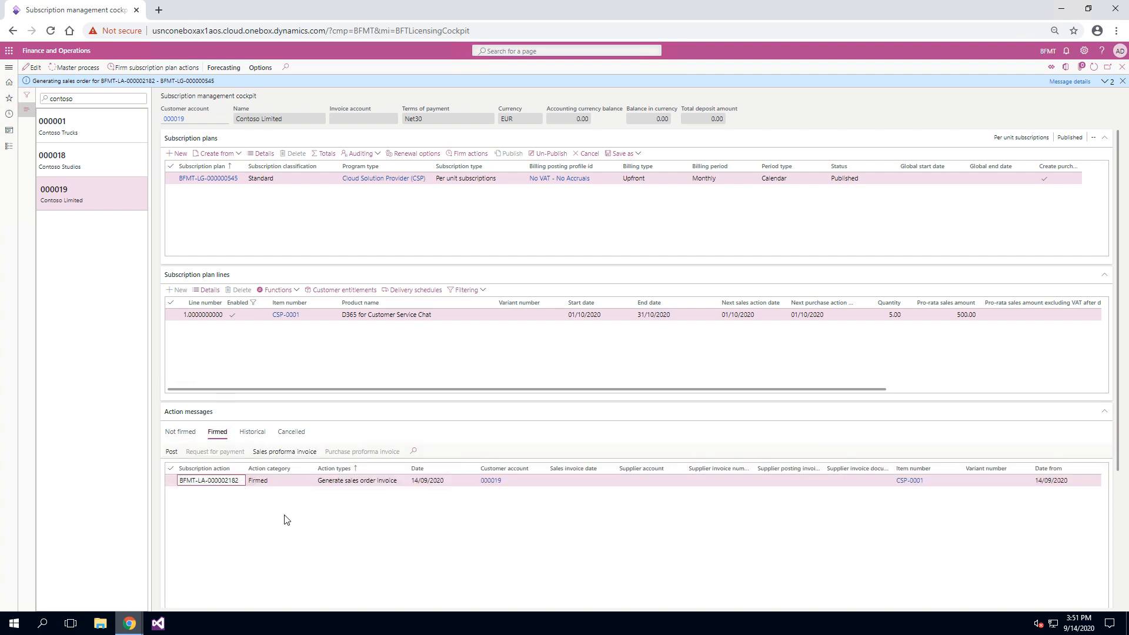
scroll(288, 519, right, 10)
scroll(318, 529, right, 3)
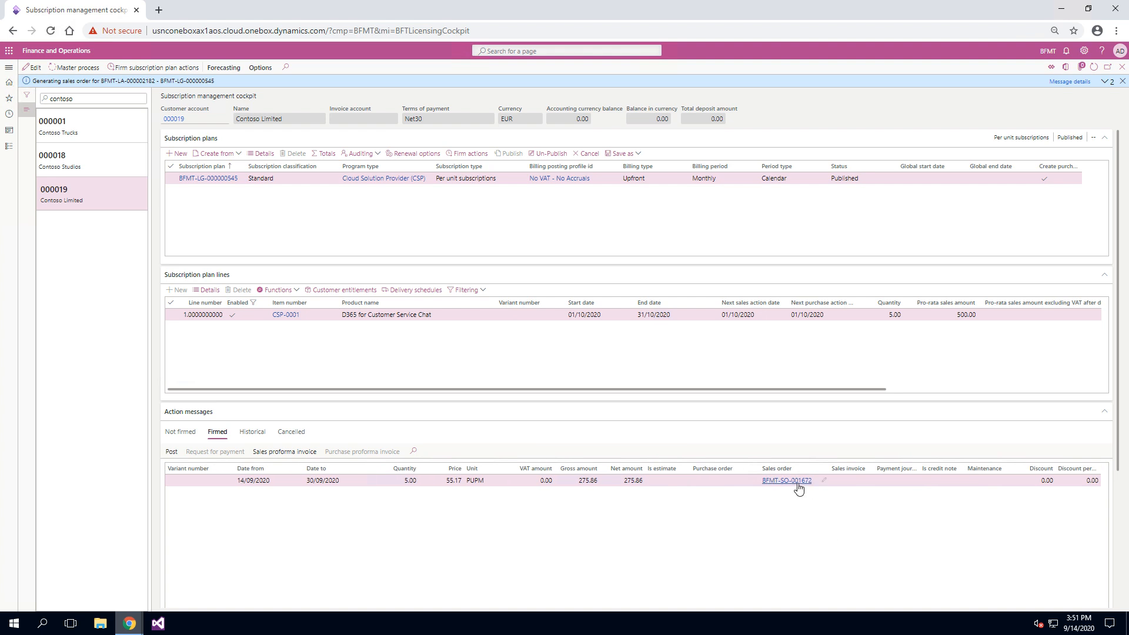
mouse_move(794, 485)
scroll(647, 556, right, 5)
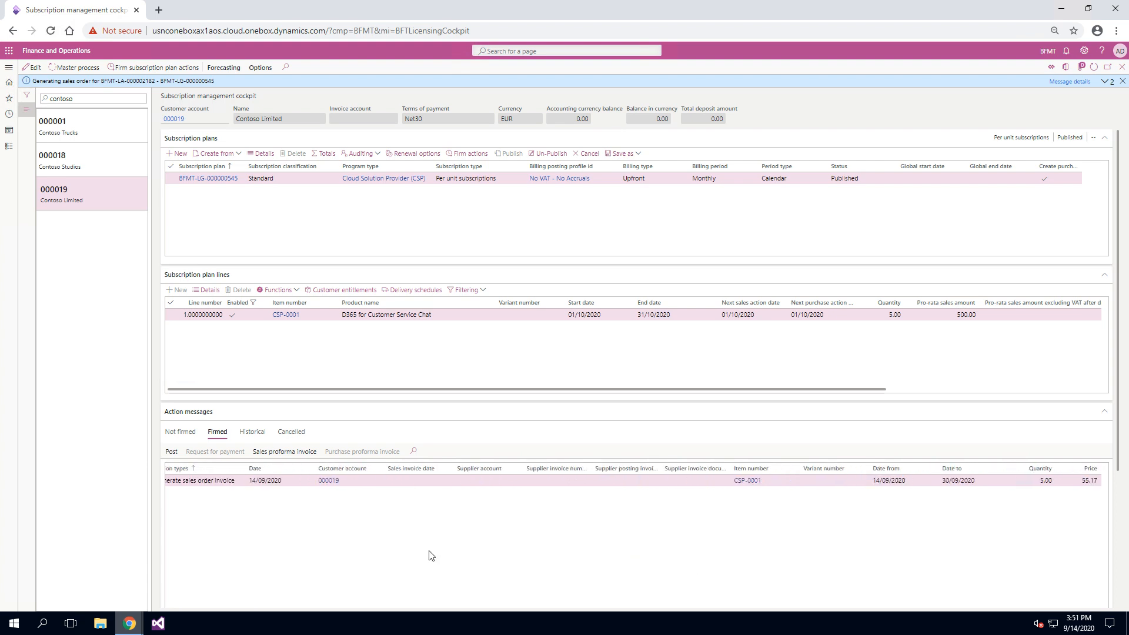
scroll(431, 557, left, 5)
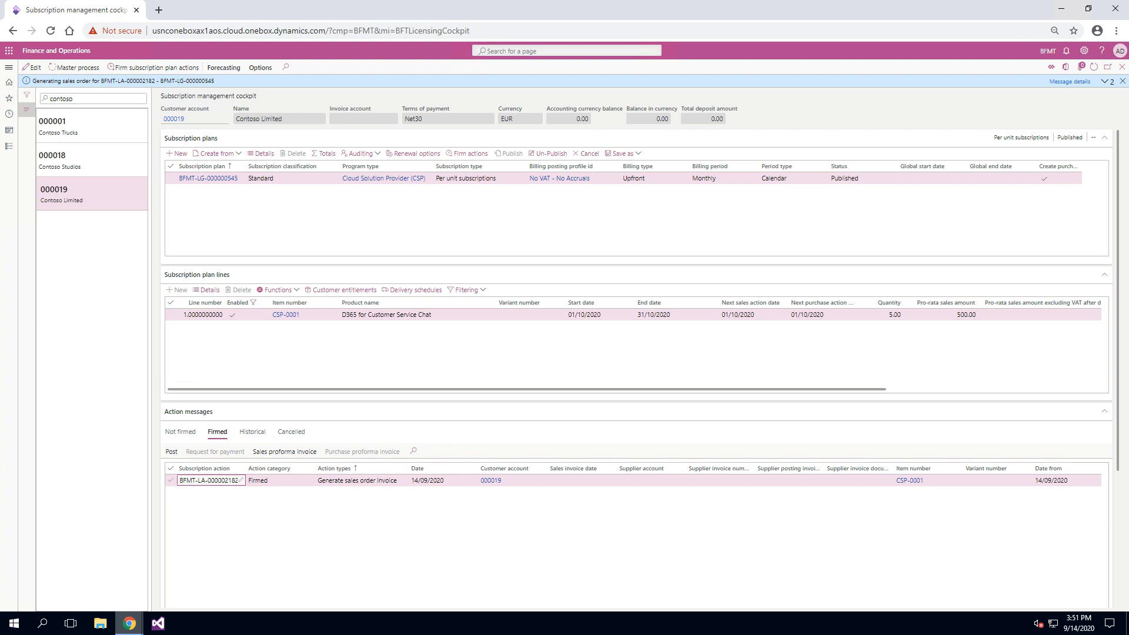
click(171, 480)
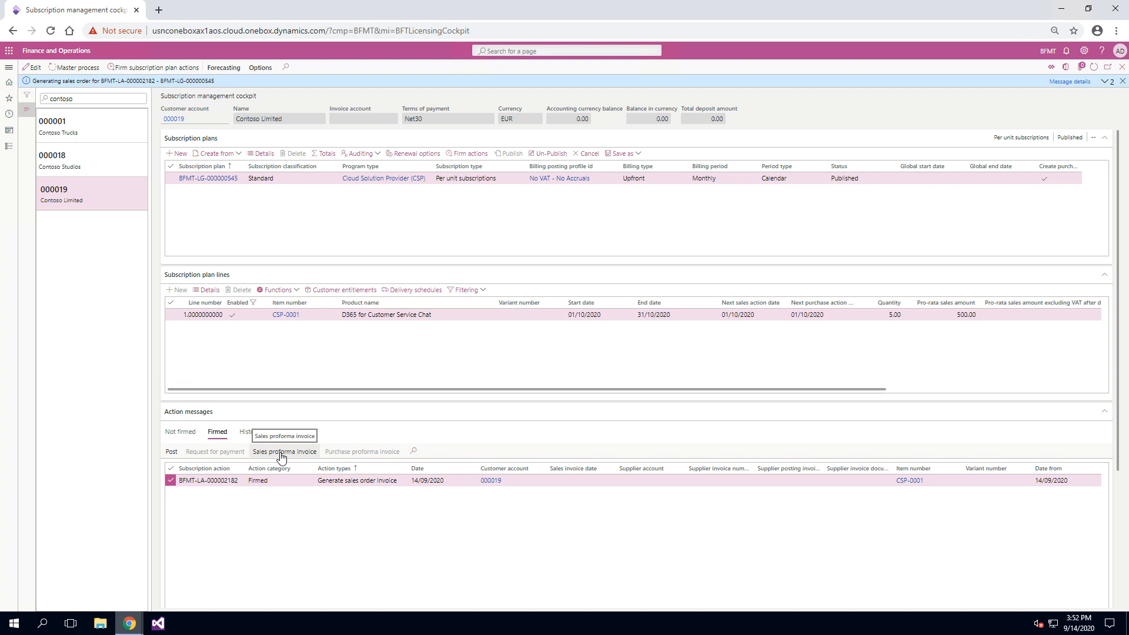
click(171, 453)
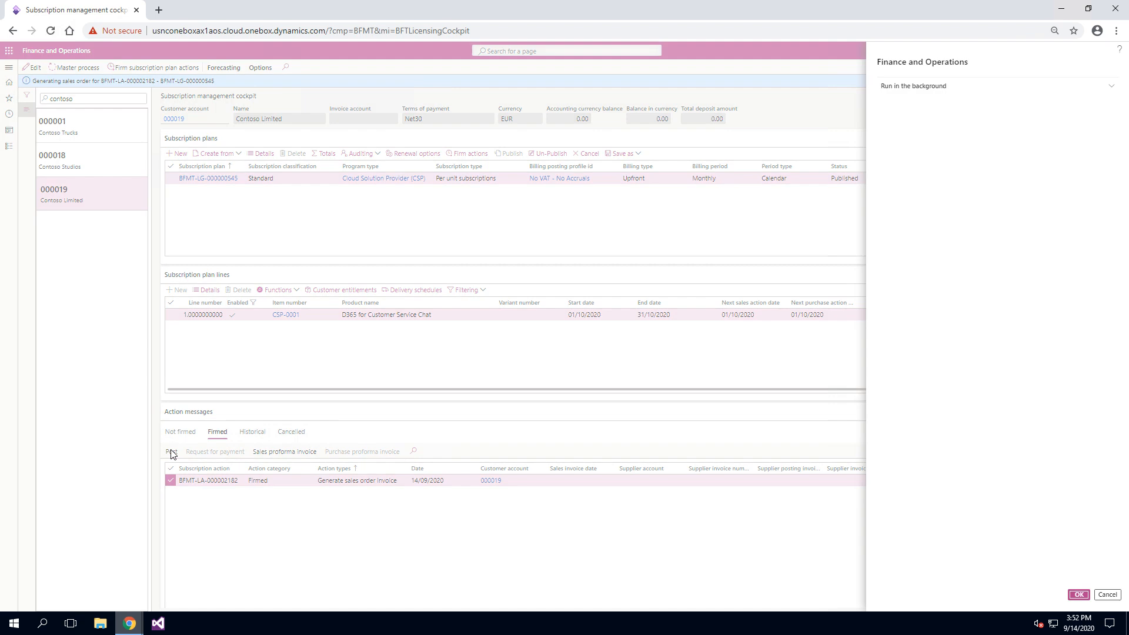
click(1077, 594)
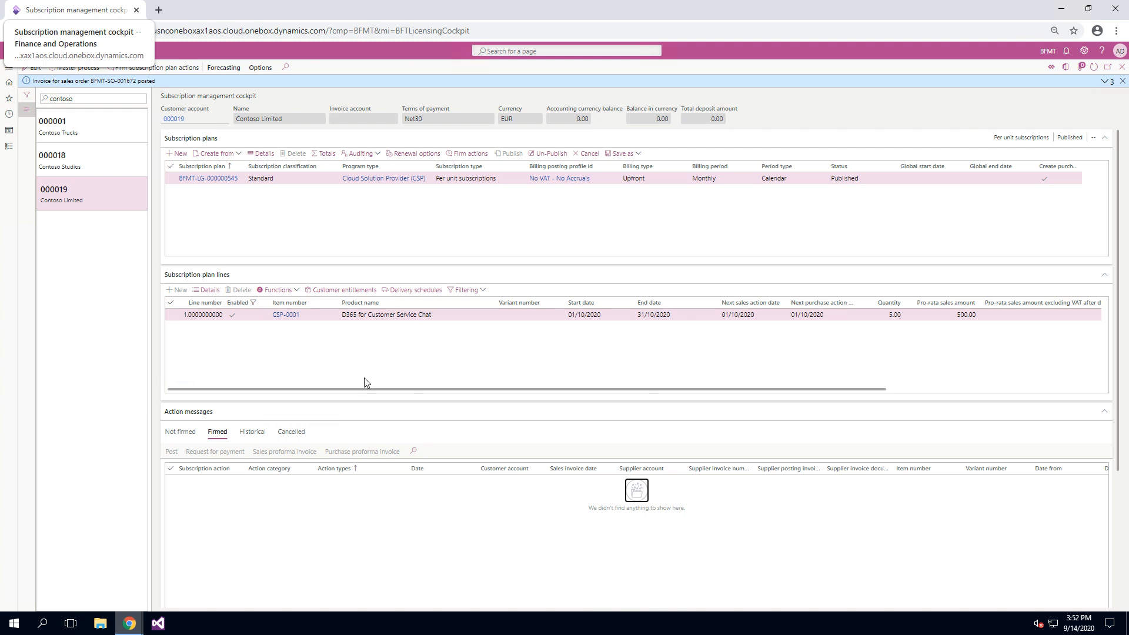
Preview the posted invoice from the historical action messages using print management, check the item's billing period and close the preview.
click(249, 433)
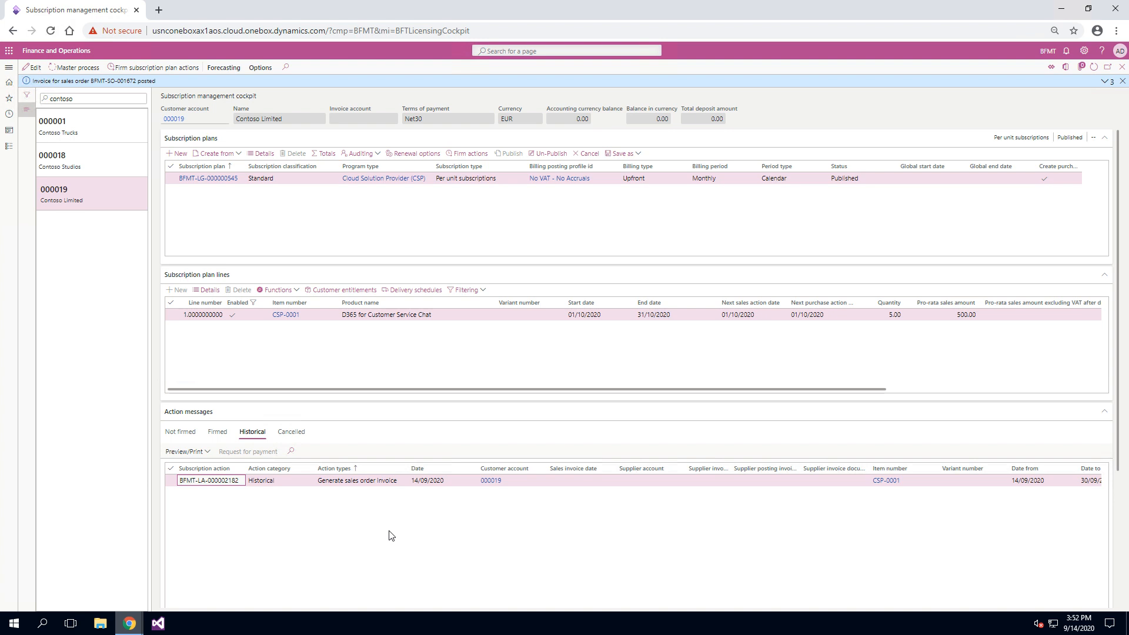
click(202, 454)
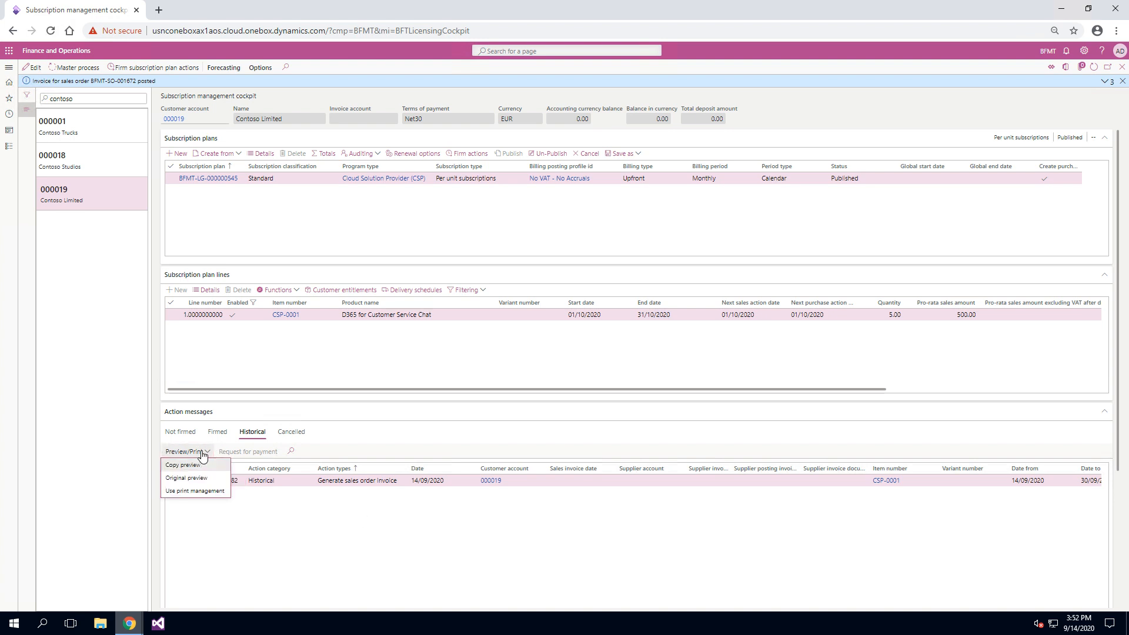
click(196, 492)
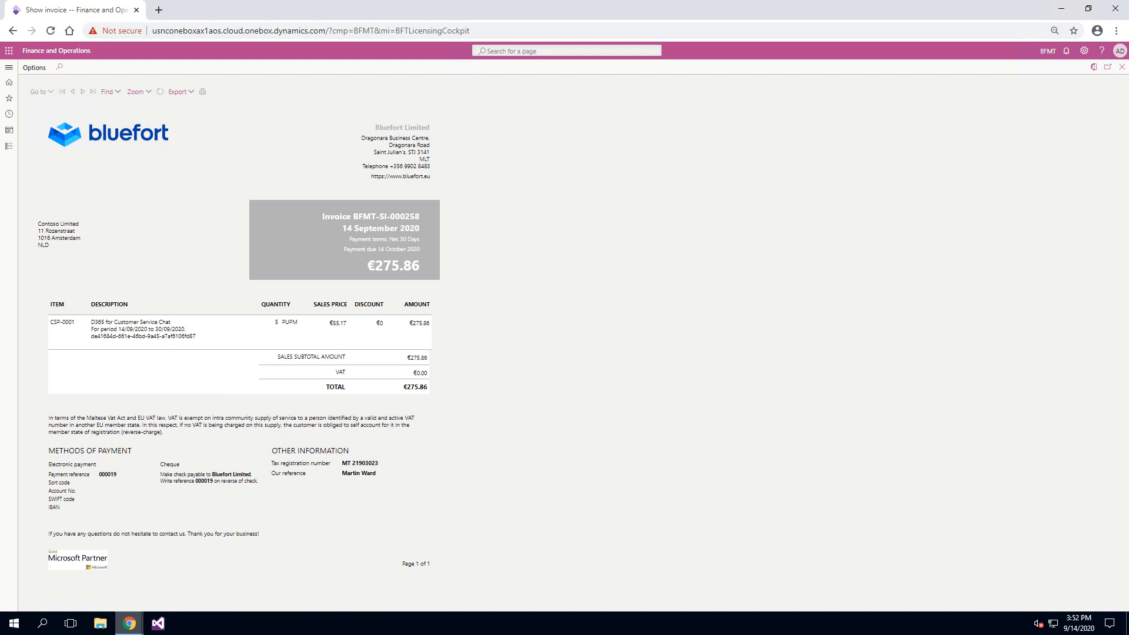
double_click(121, 329)
drag(124, 330, 167, 329)
click(1122, 68)
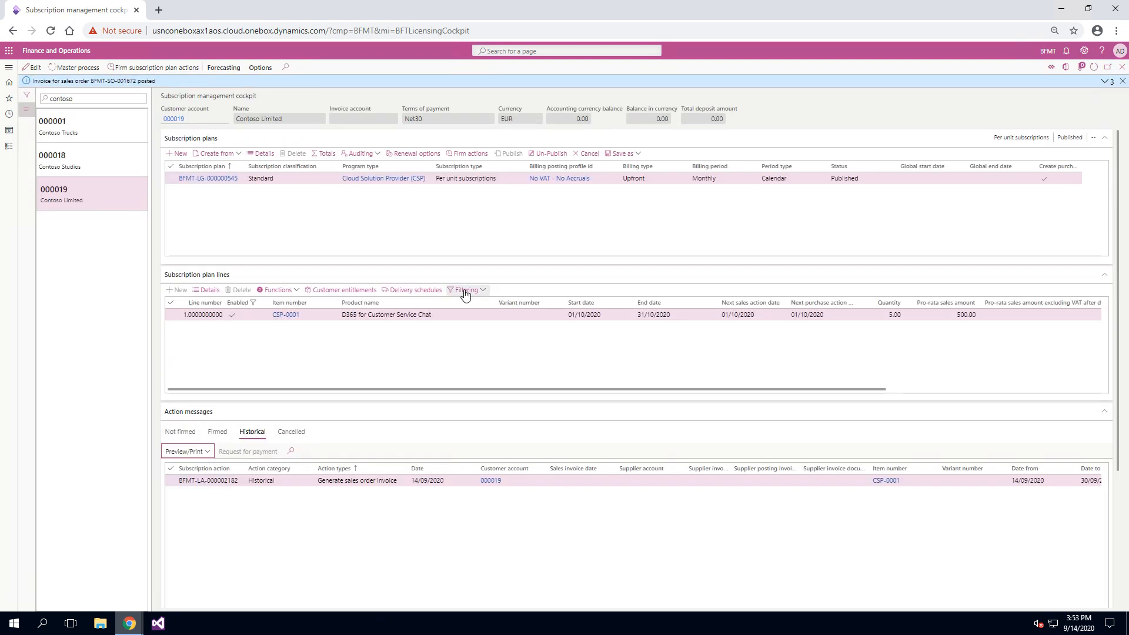
Select the unfirmed Generate purchase order action message and firm it.
click(218, 432)
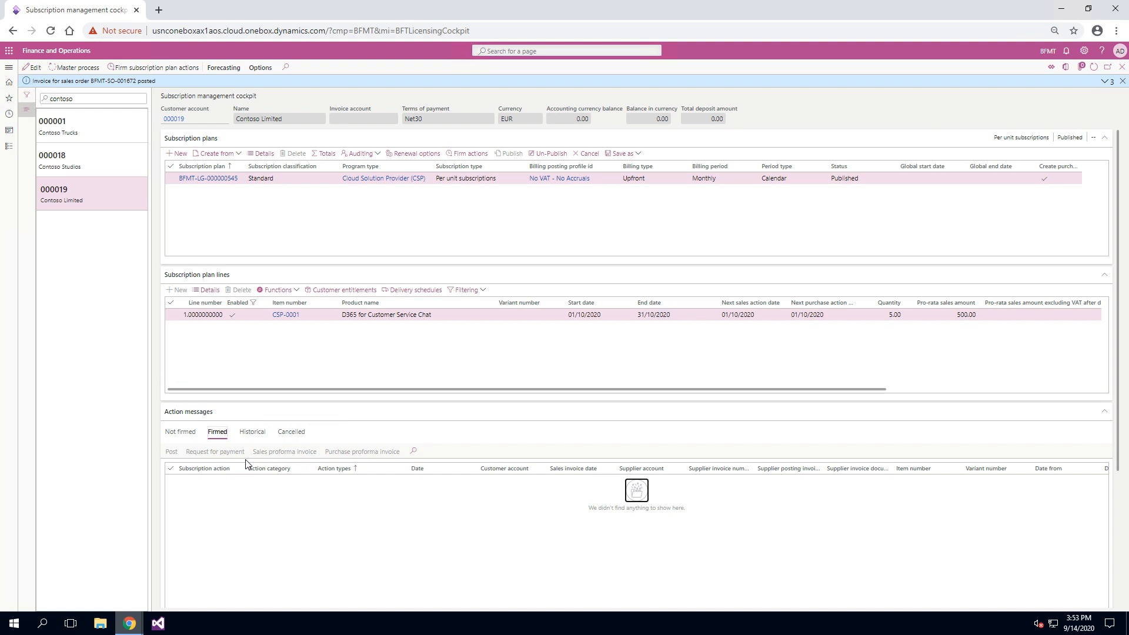
click(184, 439)
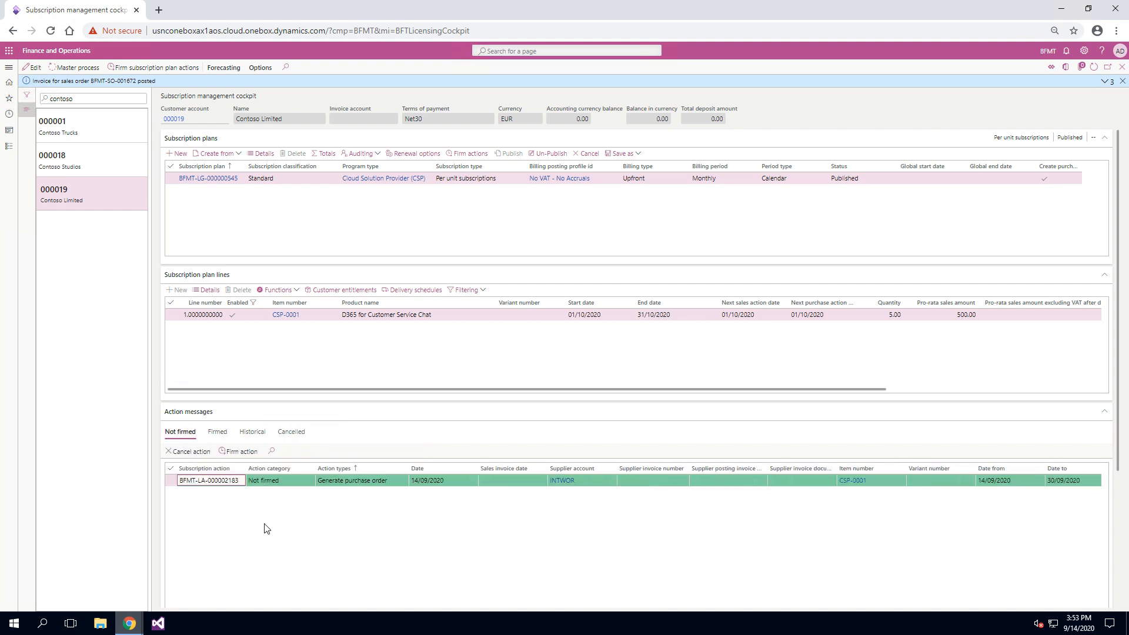
click(169, 481)
click(247, 451)
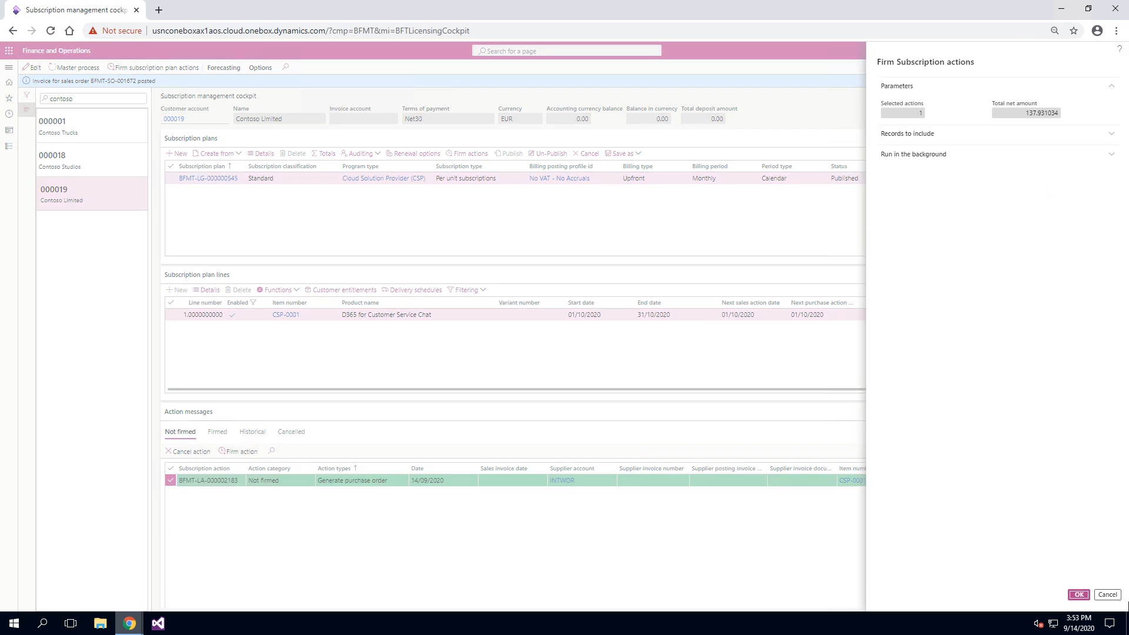
click(1077, 594)
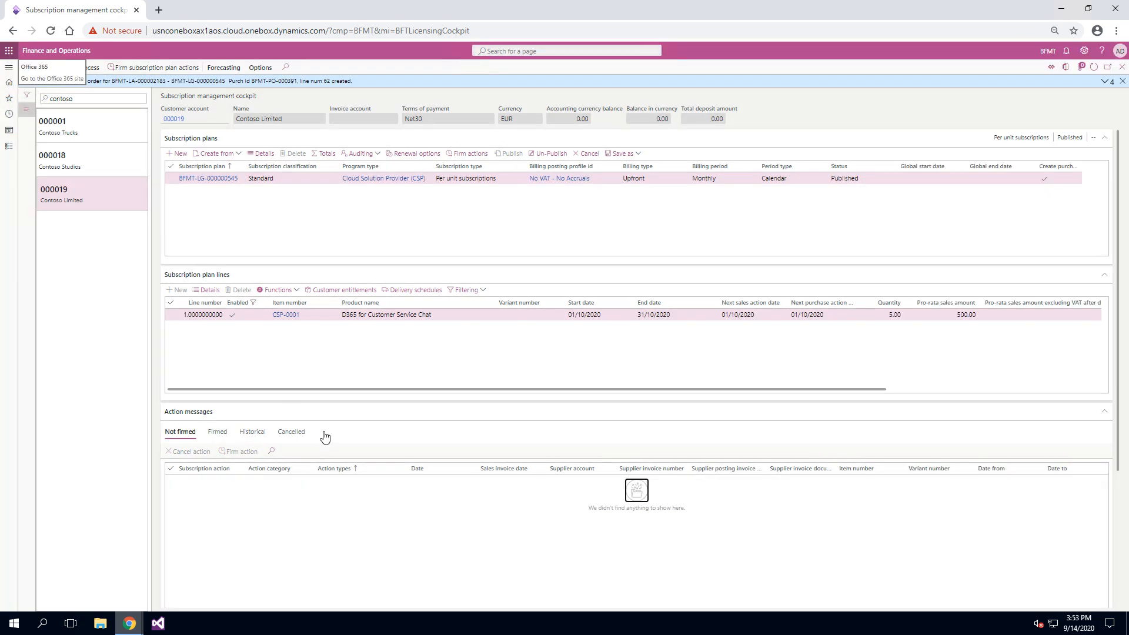
Examine the firmed purchase order action's period, quantity, price, amounts and linked purchase order.
click(217, 431)
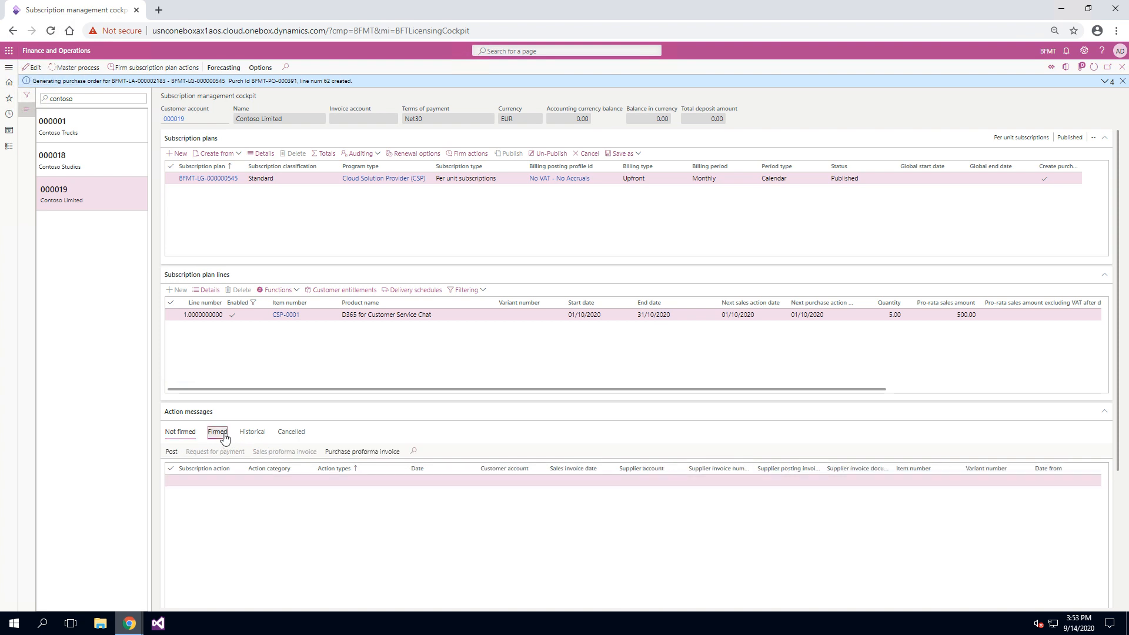
scroll(774, 563, right, 8)
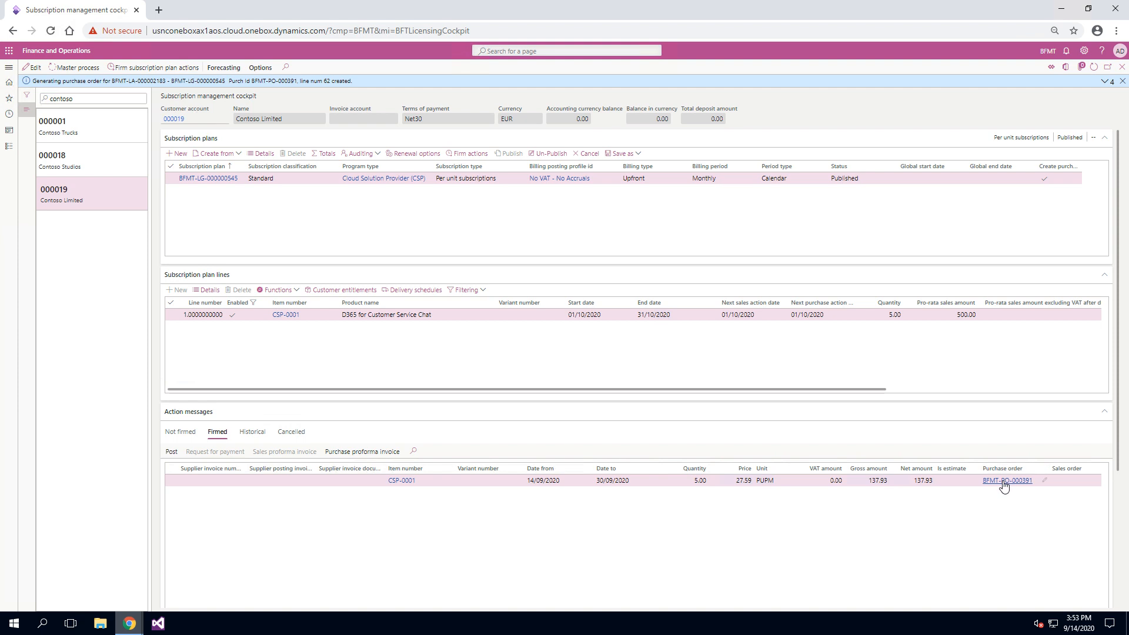
scroll(1000, 506, left, 8)
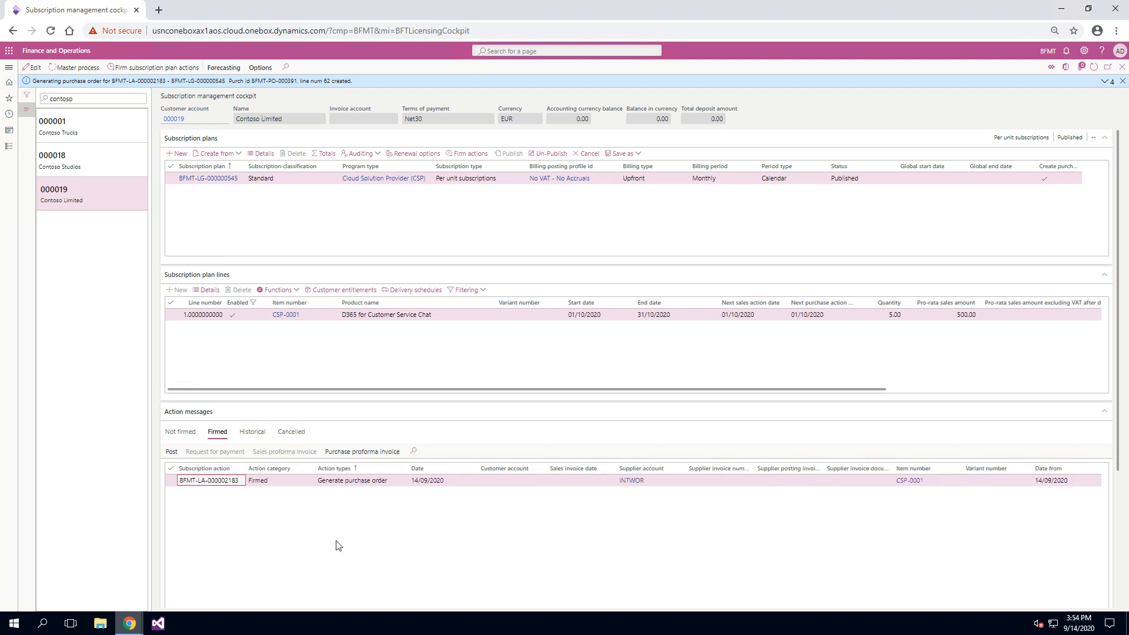
Try to post the firmed purchase order action and dismiss the resulting notifications.
click(170, 480)
click(171, 451)
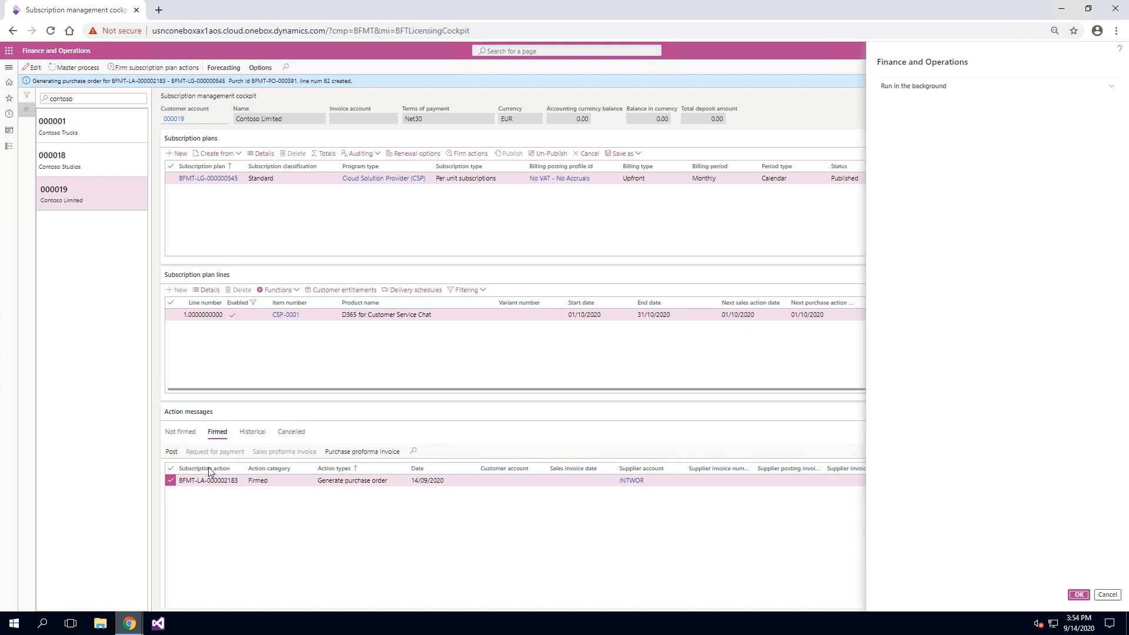
click(1081, 596)
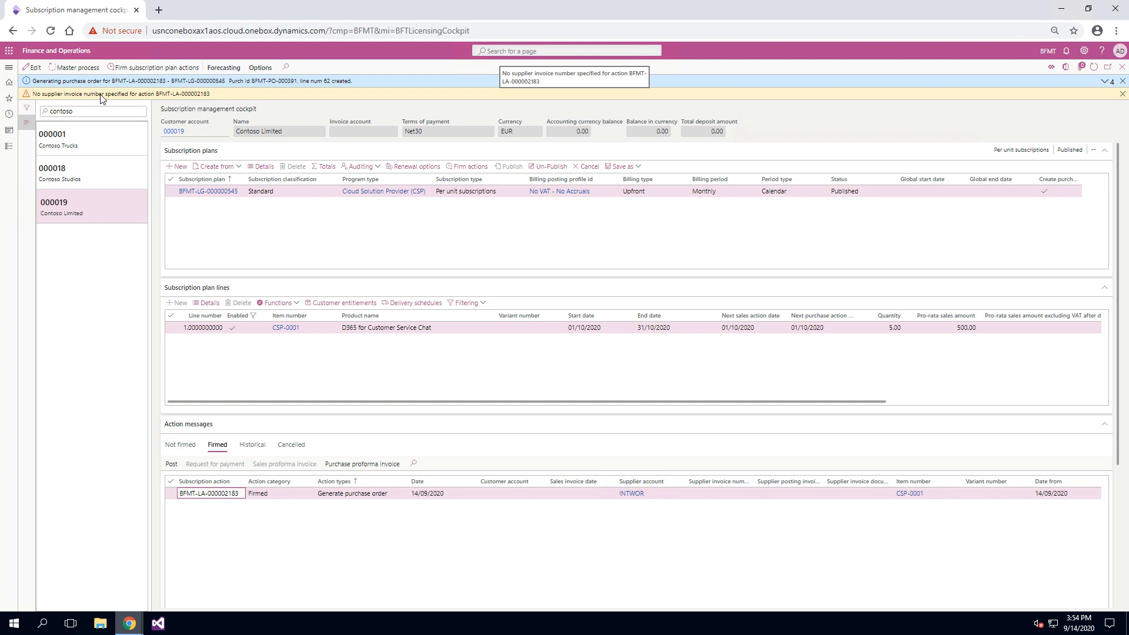
click(1122, 96)
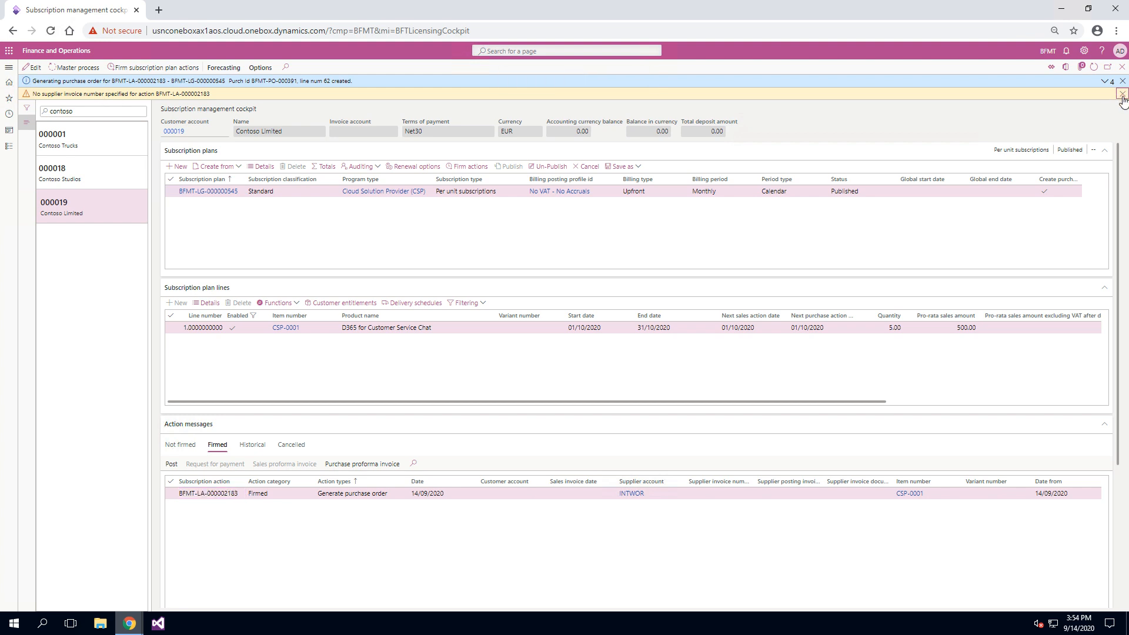
Give the firmed purchase order action supplier invoice number inv-9098 and posting and document dates of 14/09/2020, and save it.
click(26, 66)
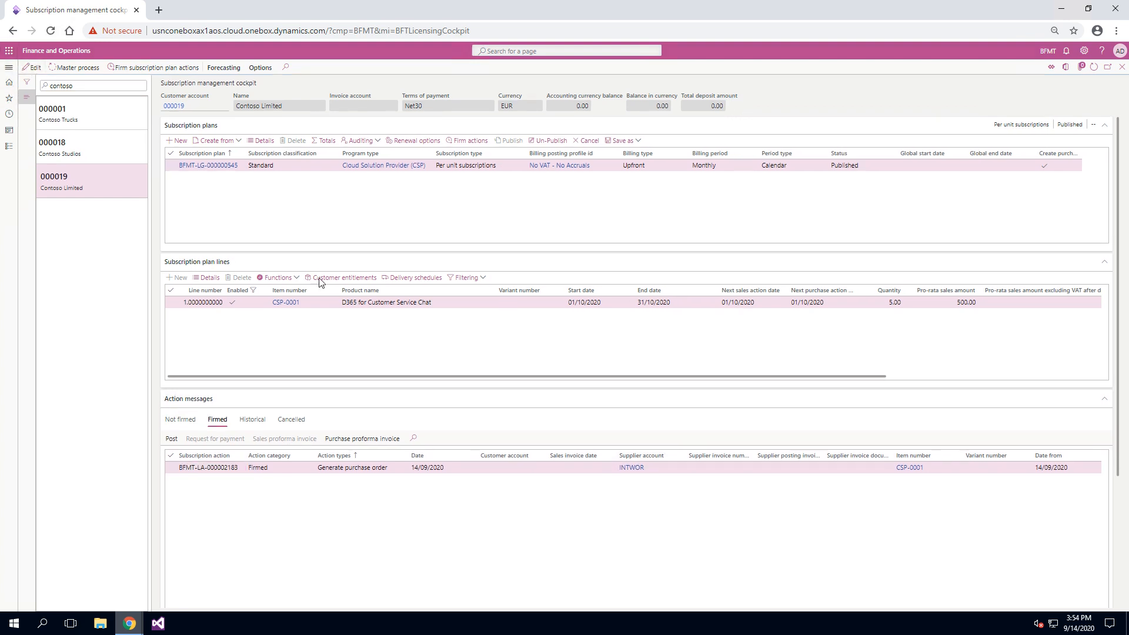
click(732, 465)
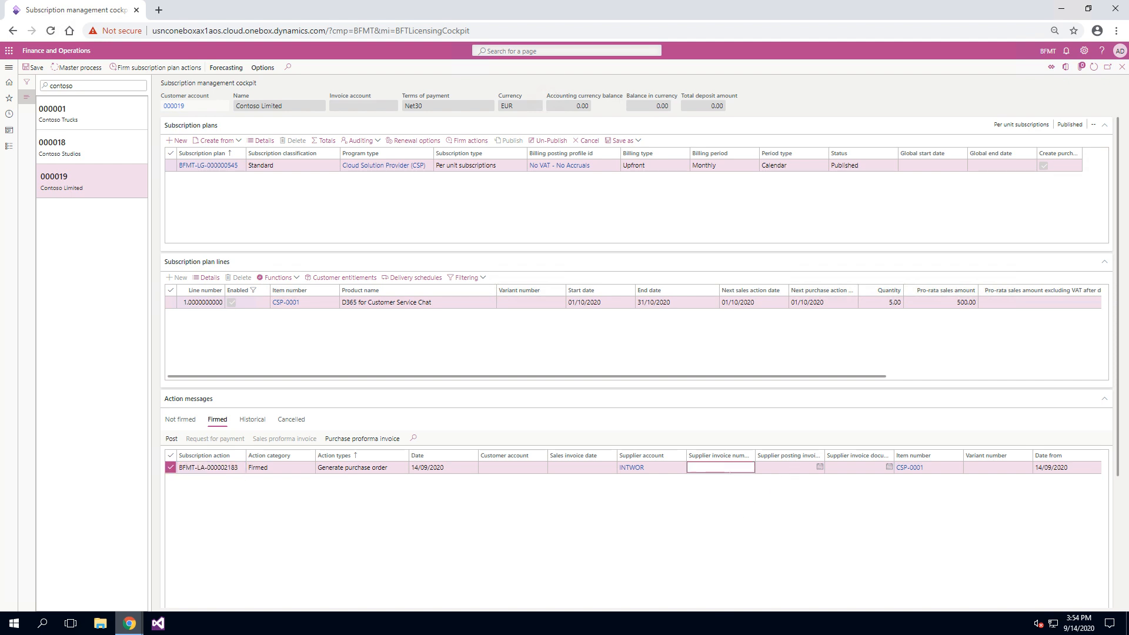
text(inv-9098)
key(Tab)
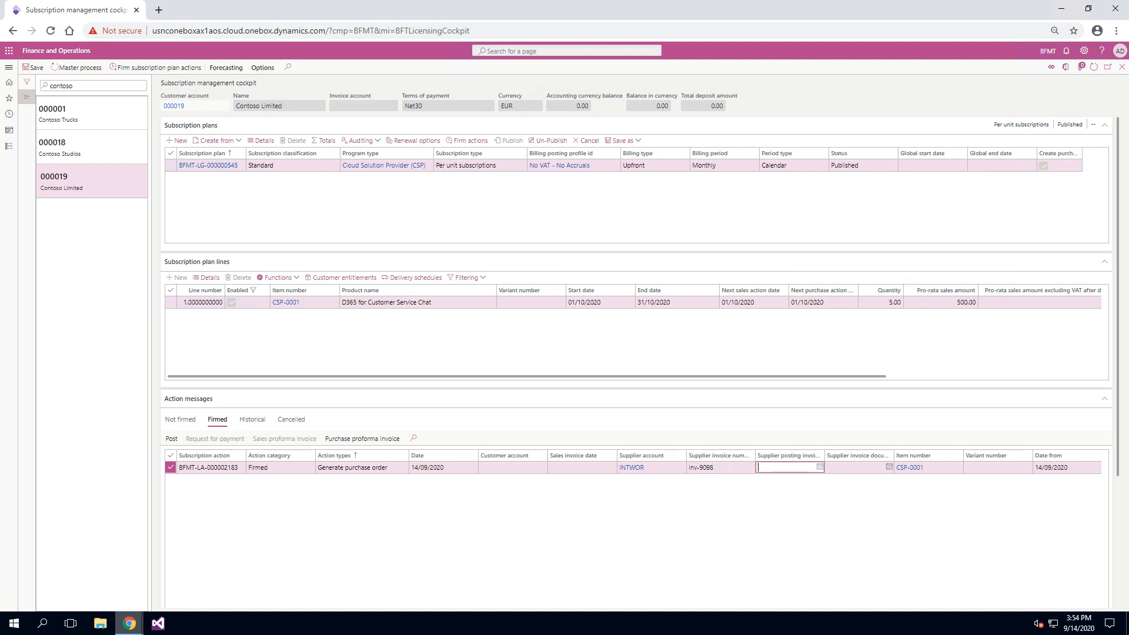
click(858, 468)
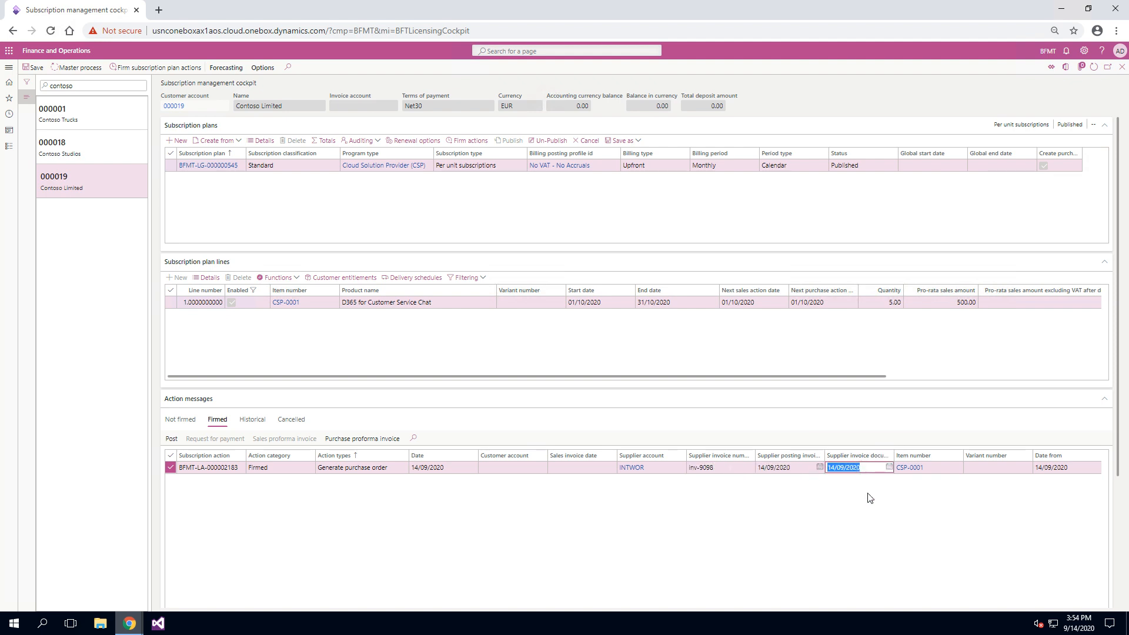
click(821, 501)
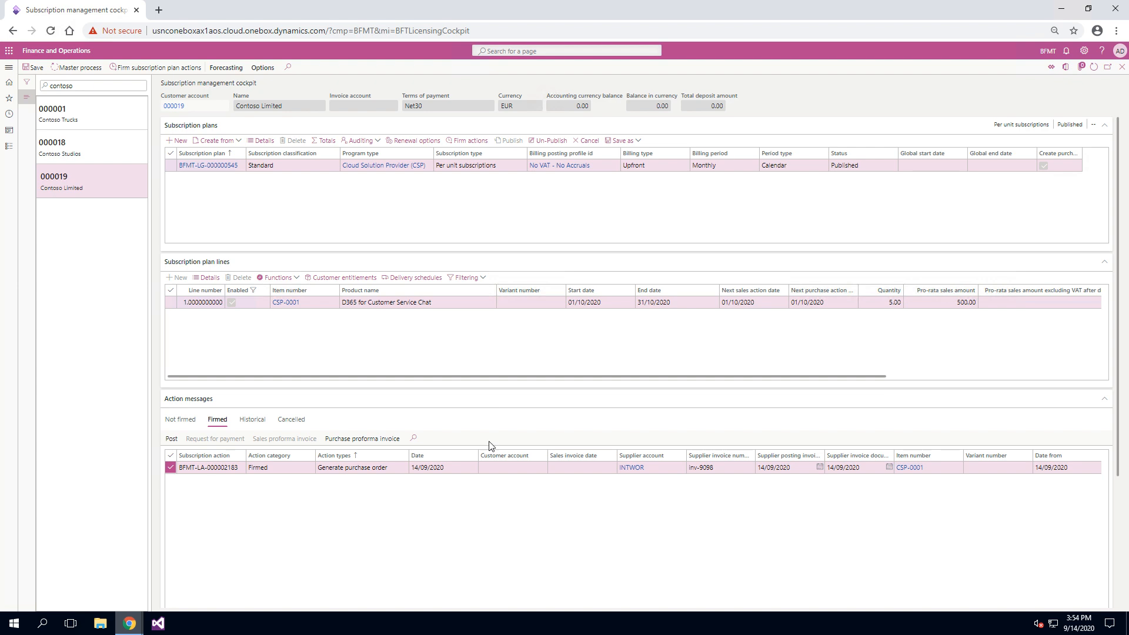
click(31, 66)
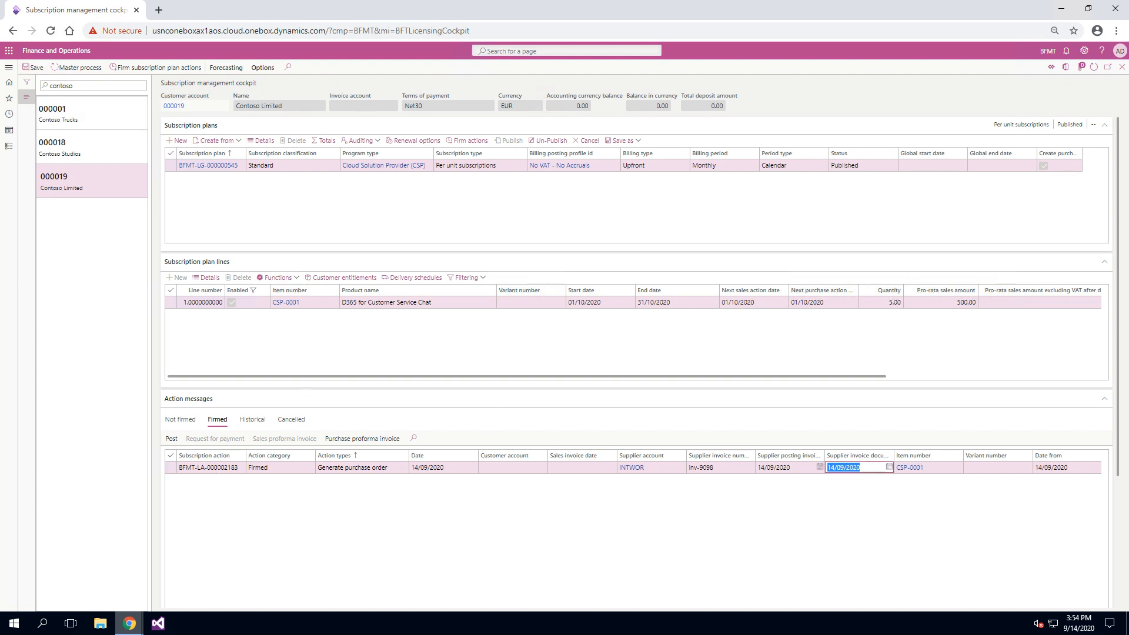
Post the firmed purchase order action and display the historical action messages.
click(172, 440)
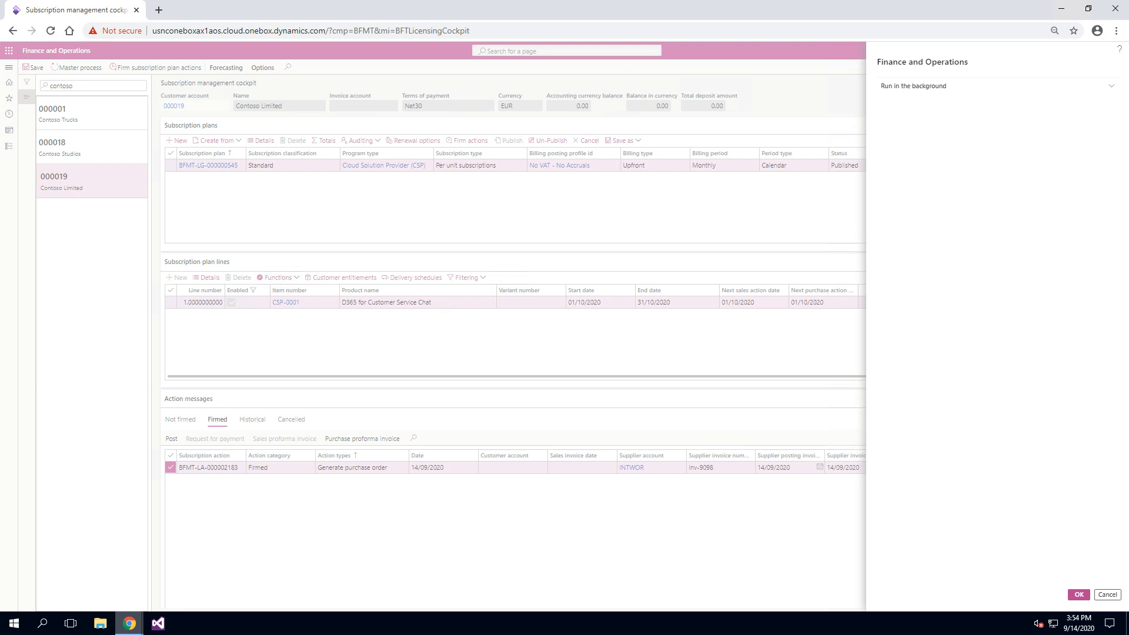
click(1079, 595)
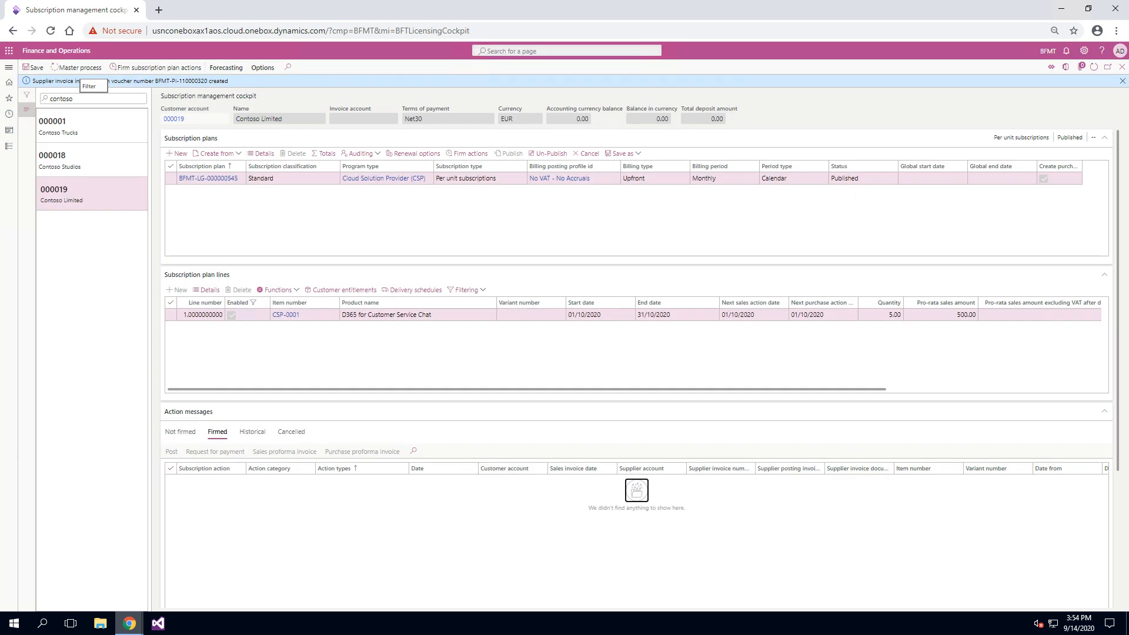
click(253, 432)
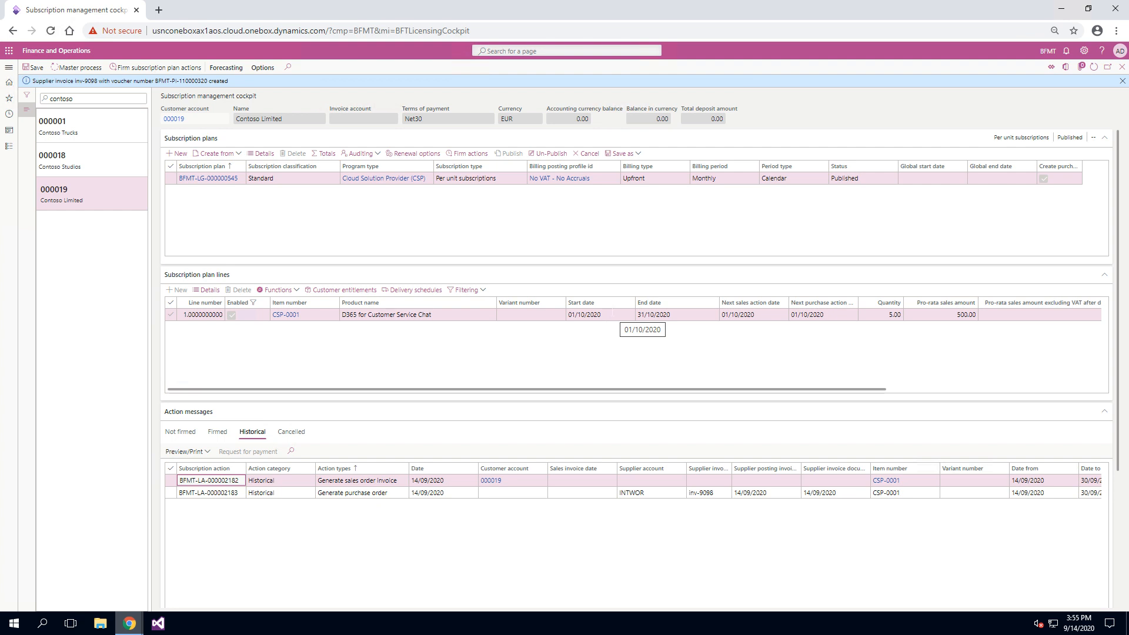
Review the plan's period type and the CSP-0001 line's dates, sales and purchasing details, and close the line details unchanged.
drag(615, 315, 570, 315)
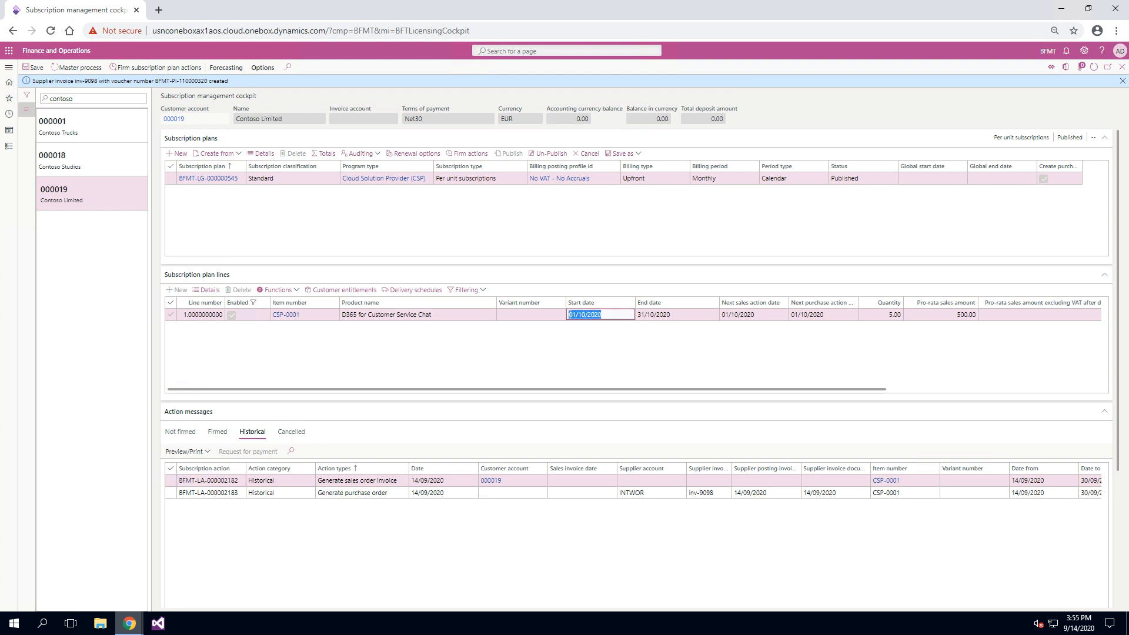
click(793, 178)
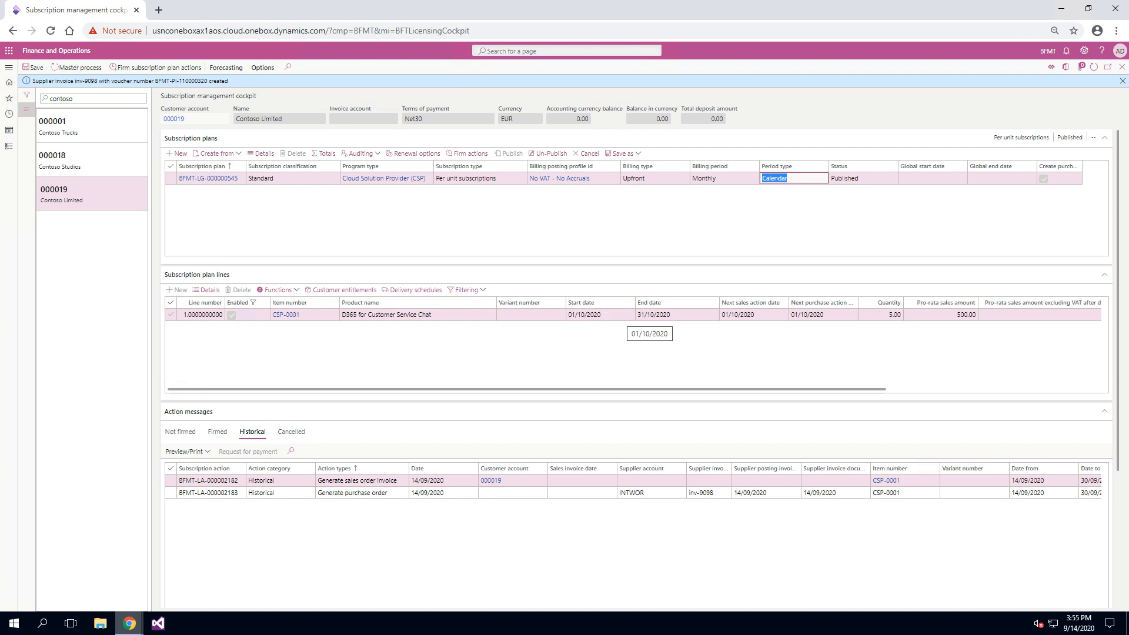
click(608, 315)
click(692, 315)
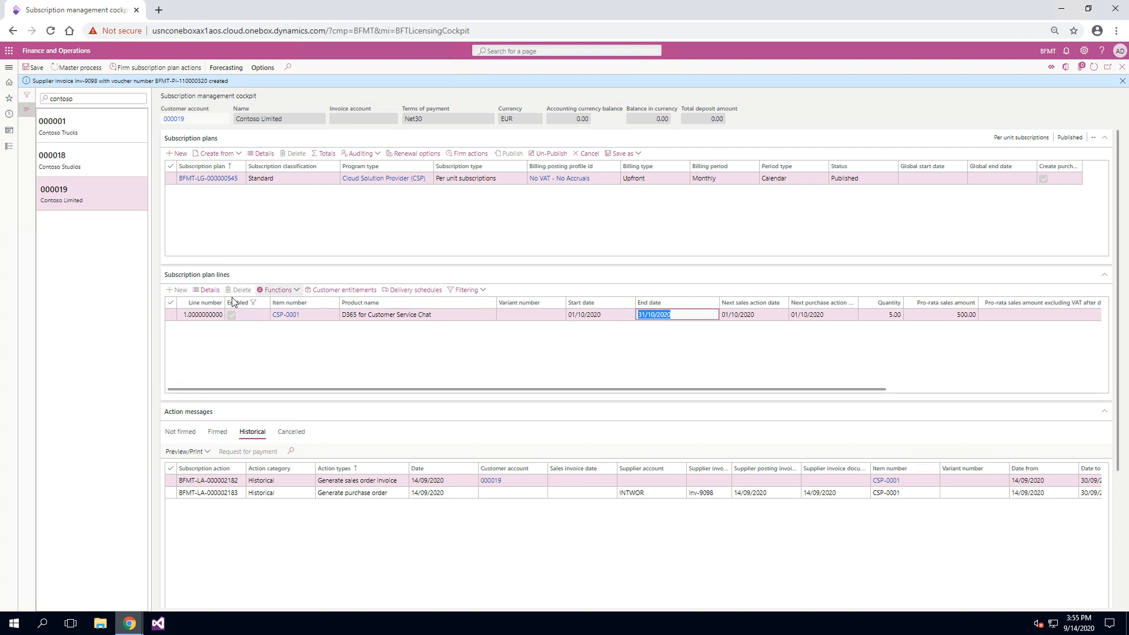
click(209, 291)
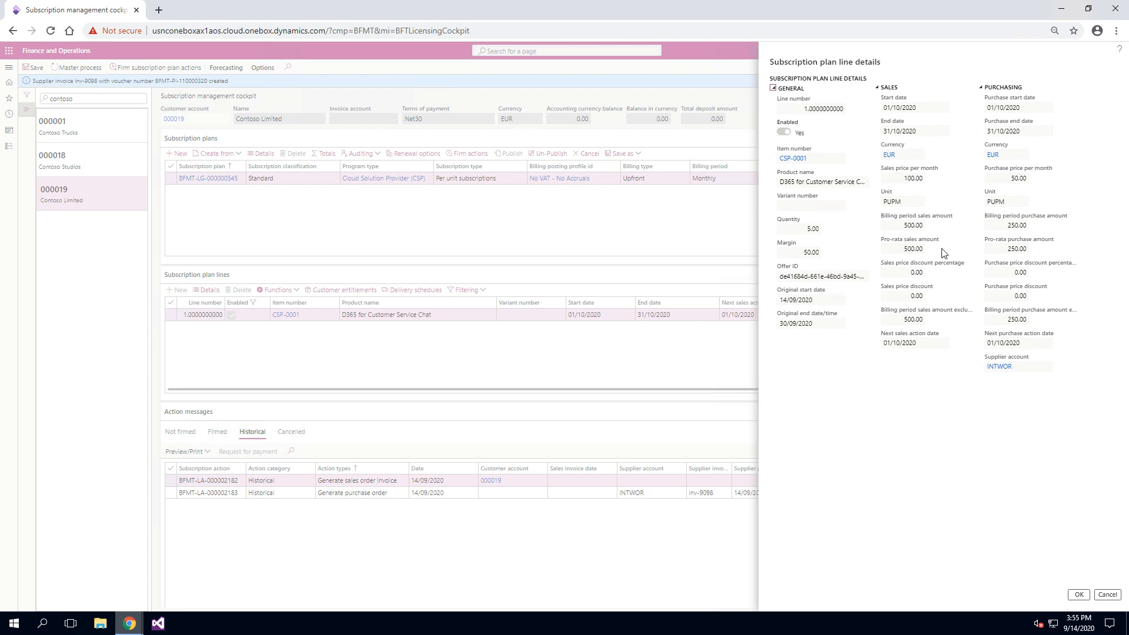
click(1109, 596)
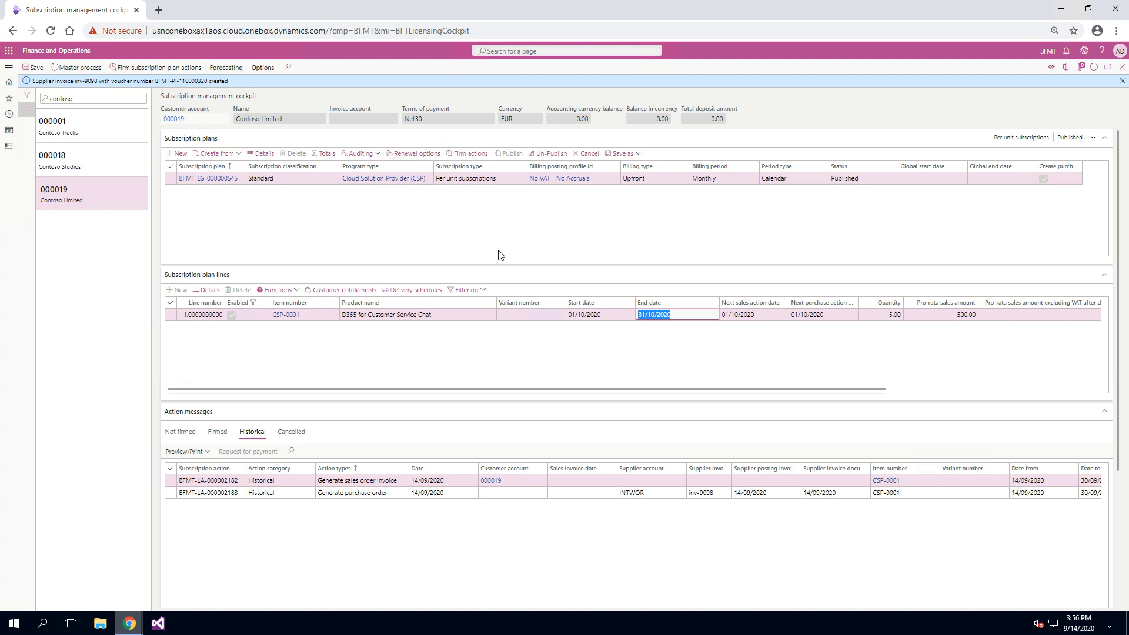
Check the unfirmed action messages, dismiss the posting notification and run the master process again for the Contoso Limited plan.
click(187, 435)
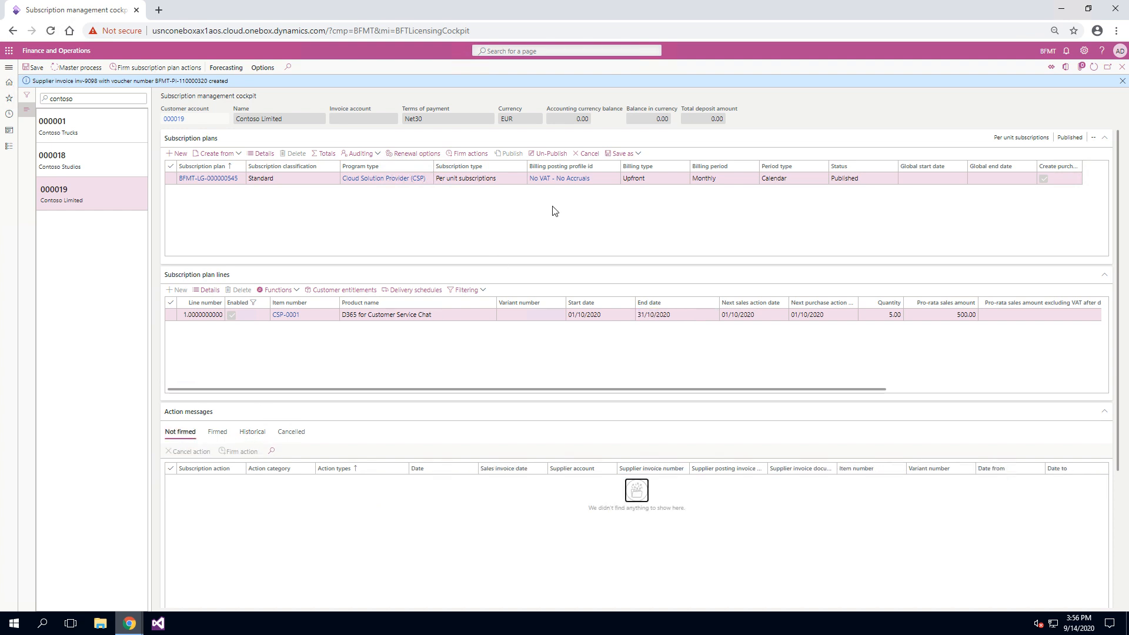
click(1122, 81)
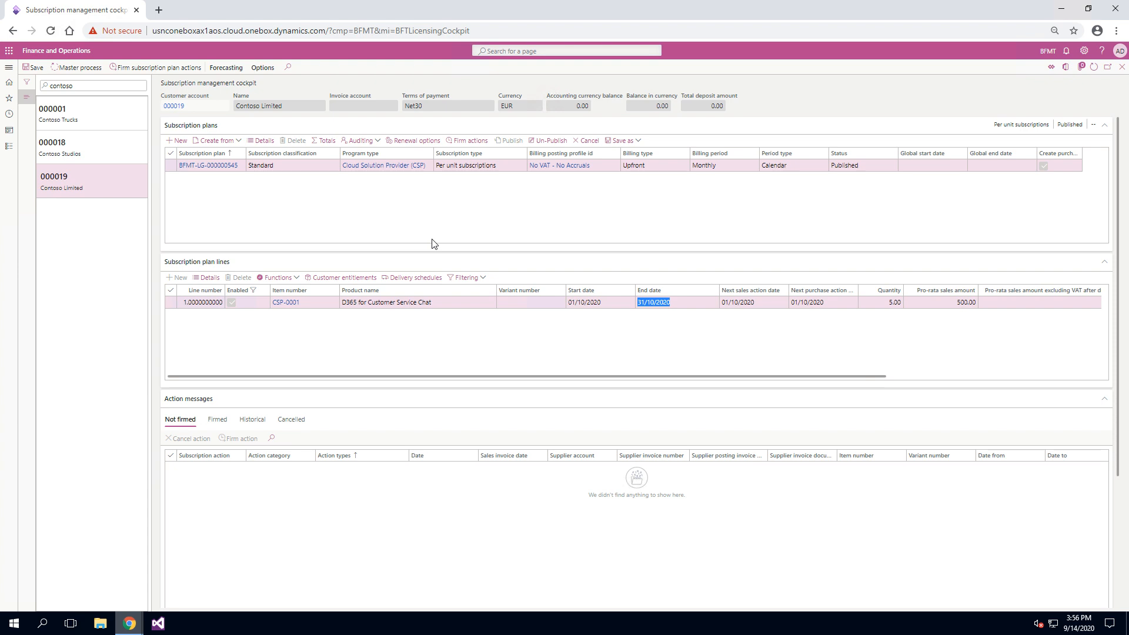
click(73, 69)
click(1080, 595)
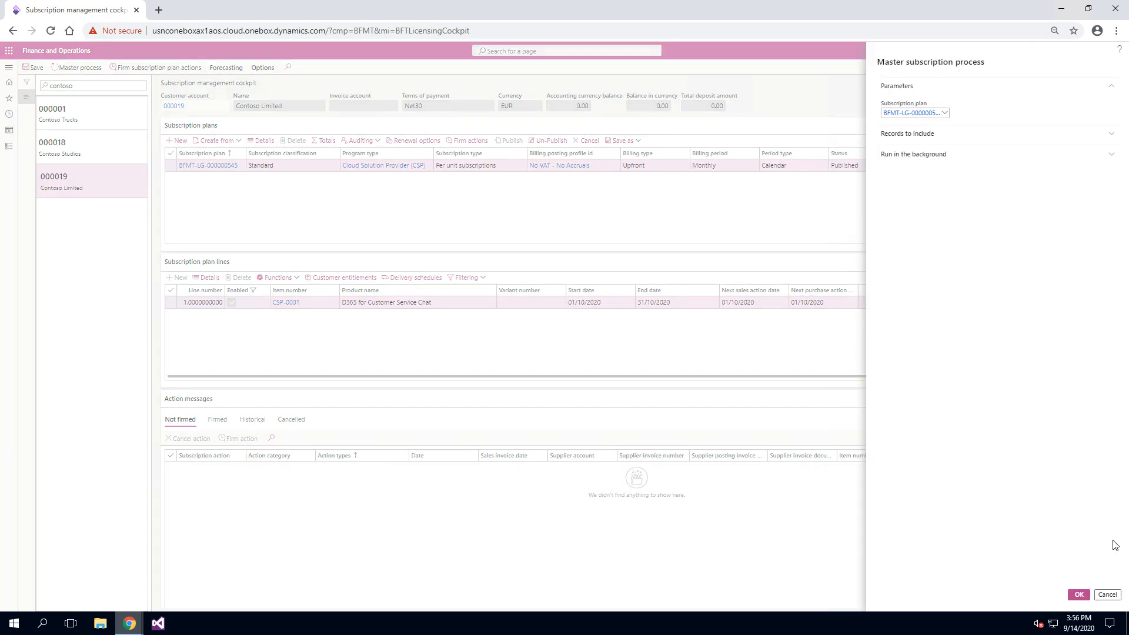